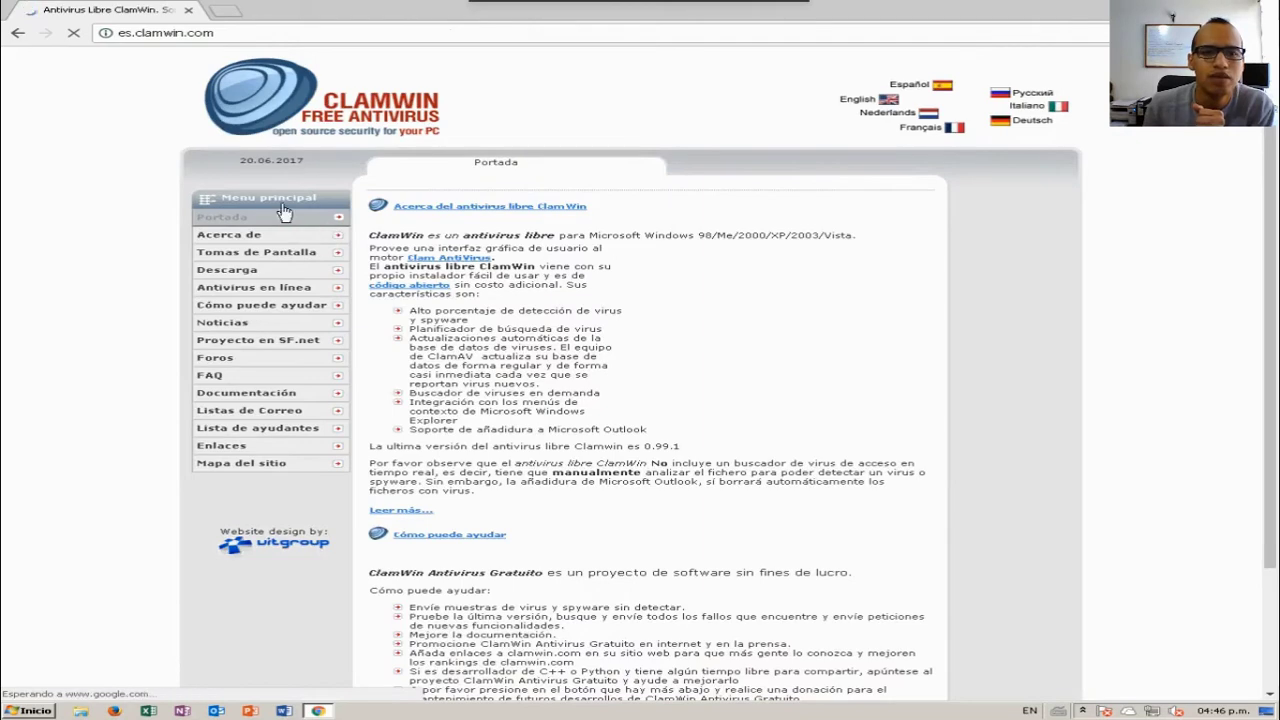
Step: Download the ClamWin 0.99.1 installer from the site's Descarga page and run it, allowing it to make changes to the computer
left_click(228, 278)
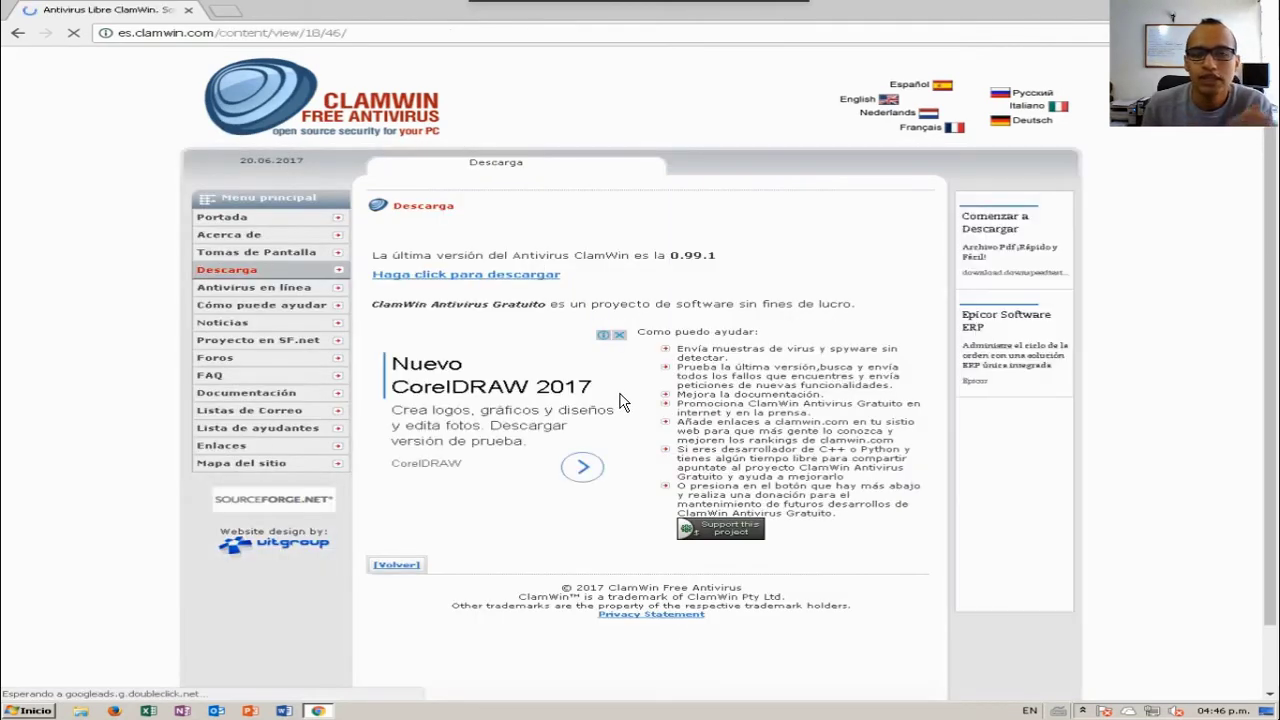
left_click(492, 276)
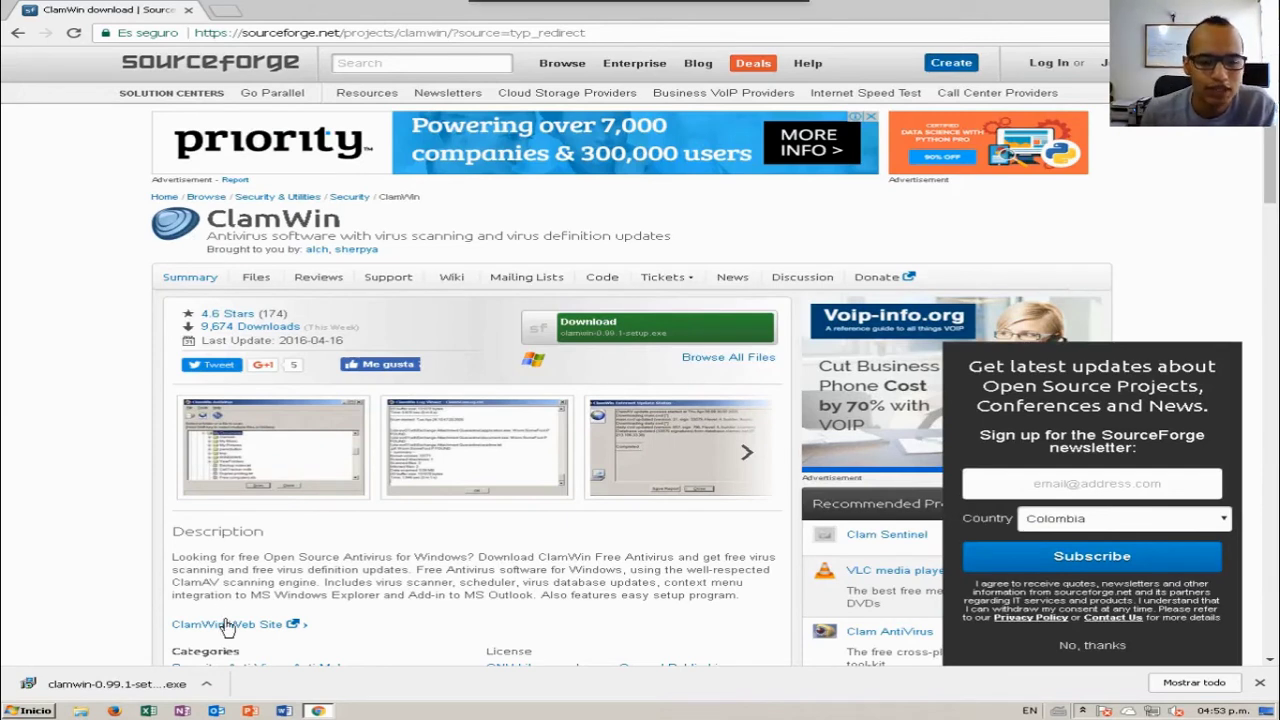
left_click(140, 686)
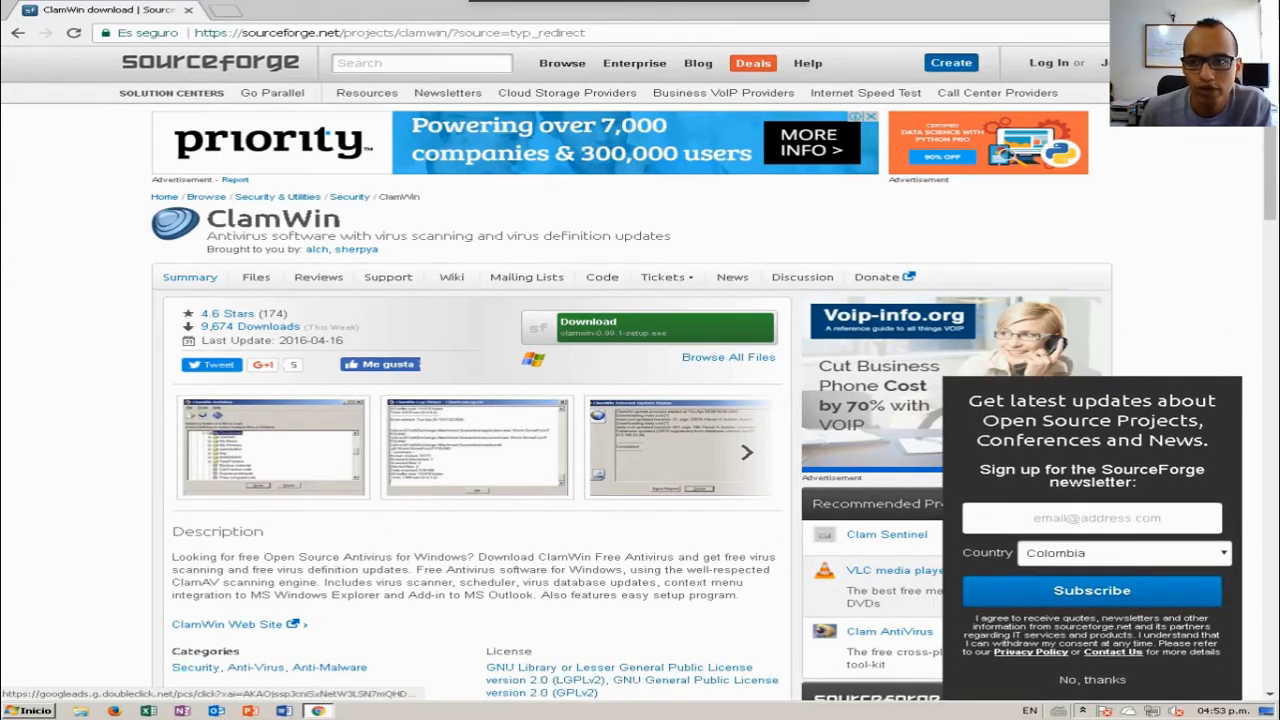
key("super+d")
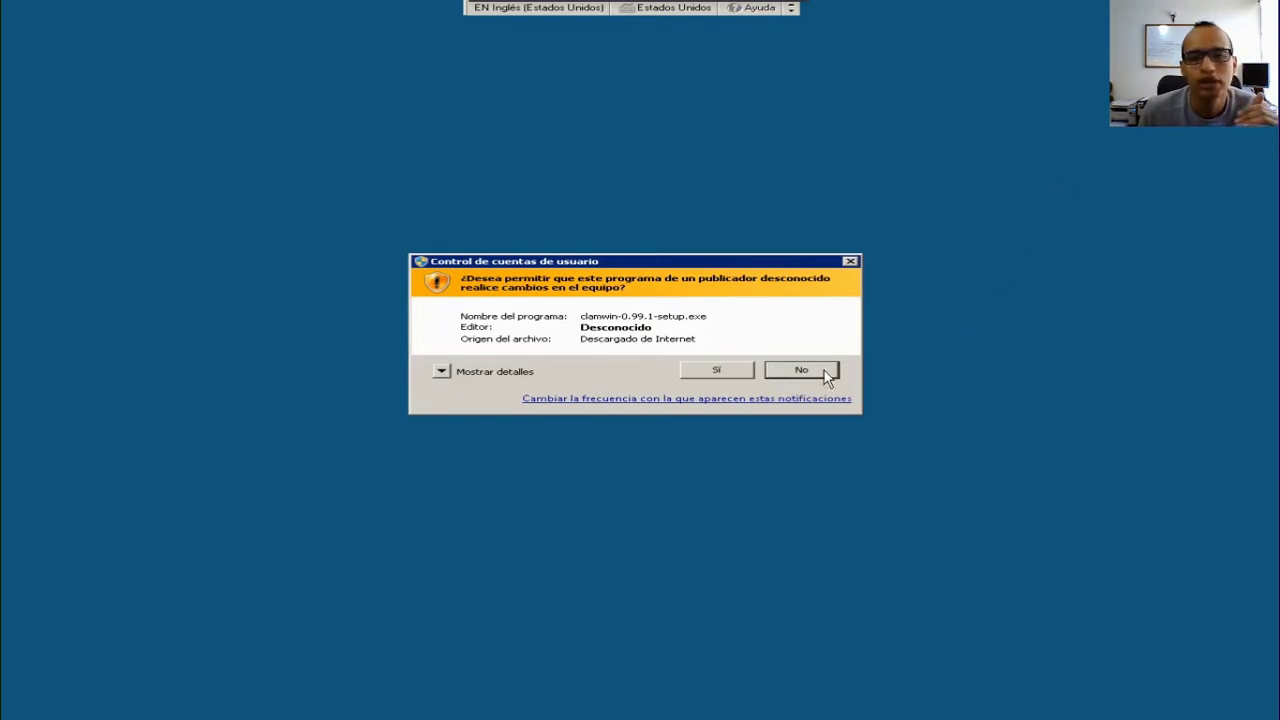
left_click(717, 369)
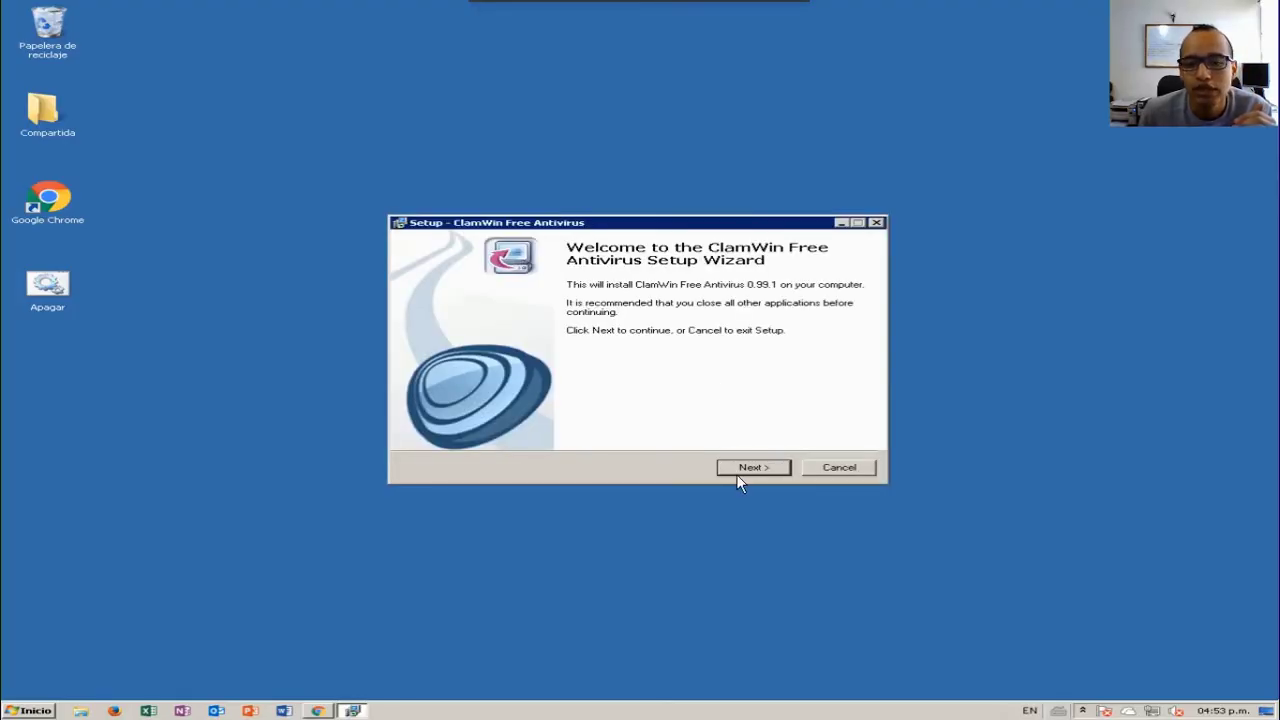
Step: Start the ClamWin setup wizard and accept the license agreement
left_click(741, 467)
left_click(477, 426)
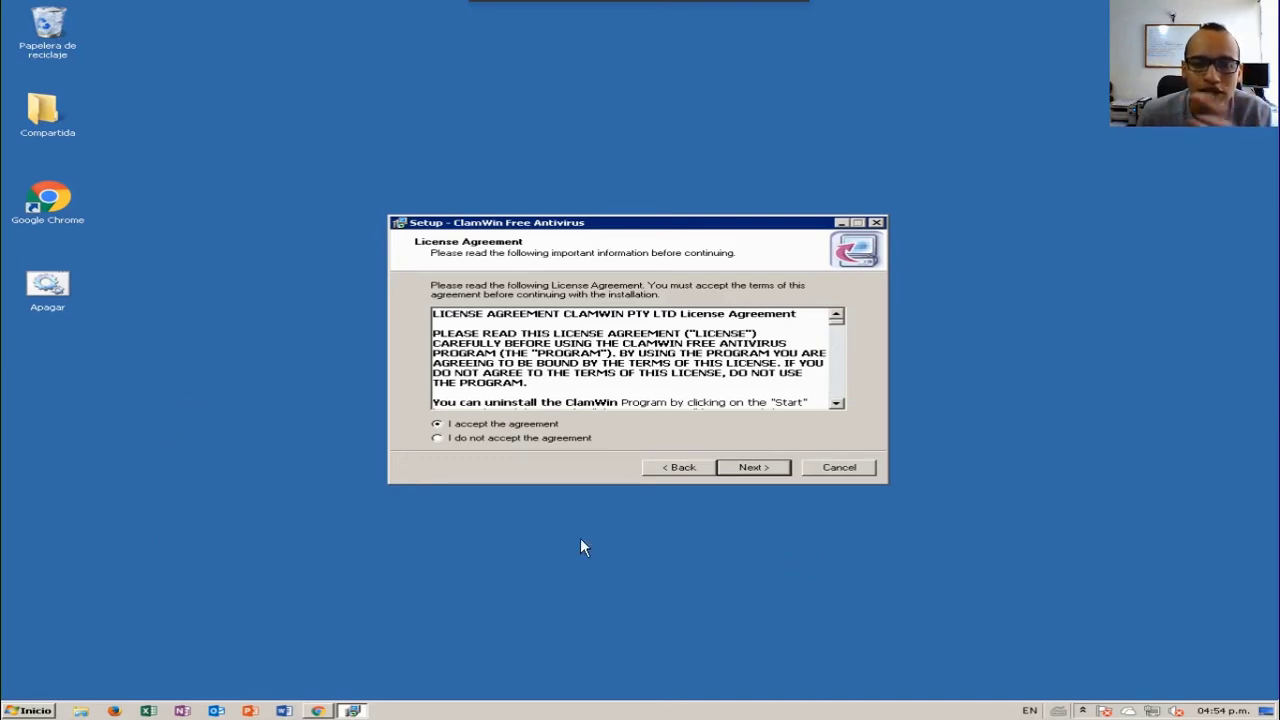
left_click(36, 710)
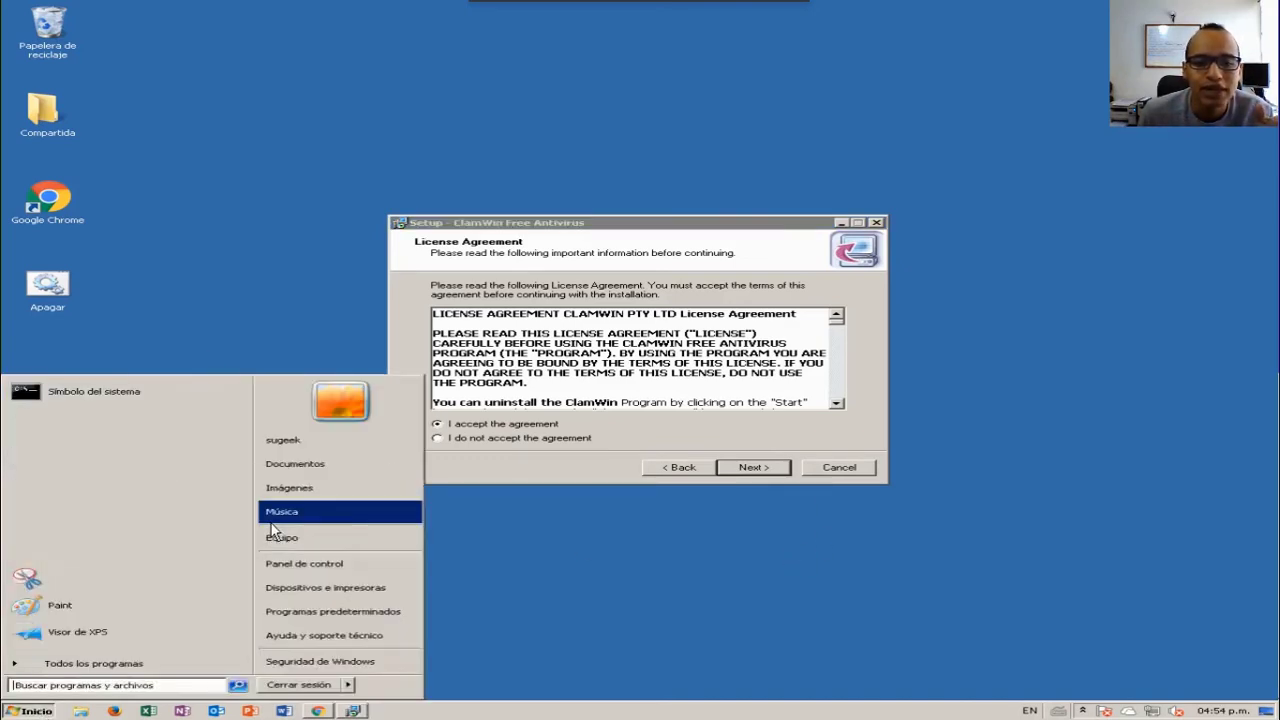
left_click(623, 562)
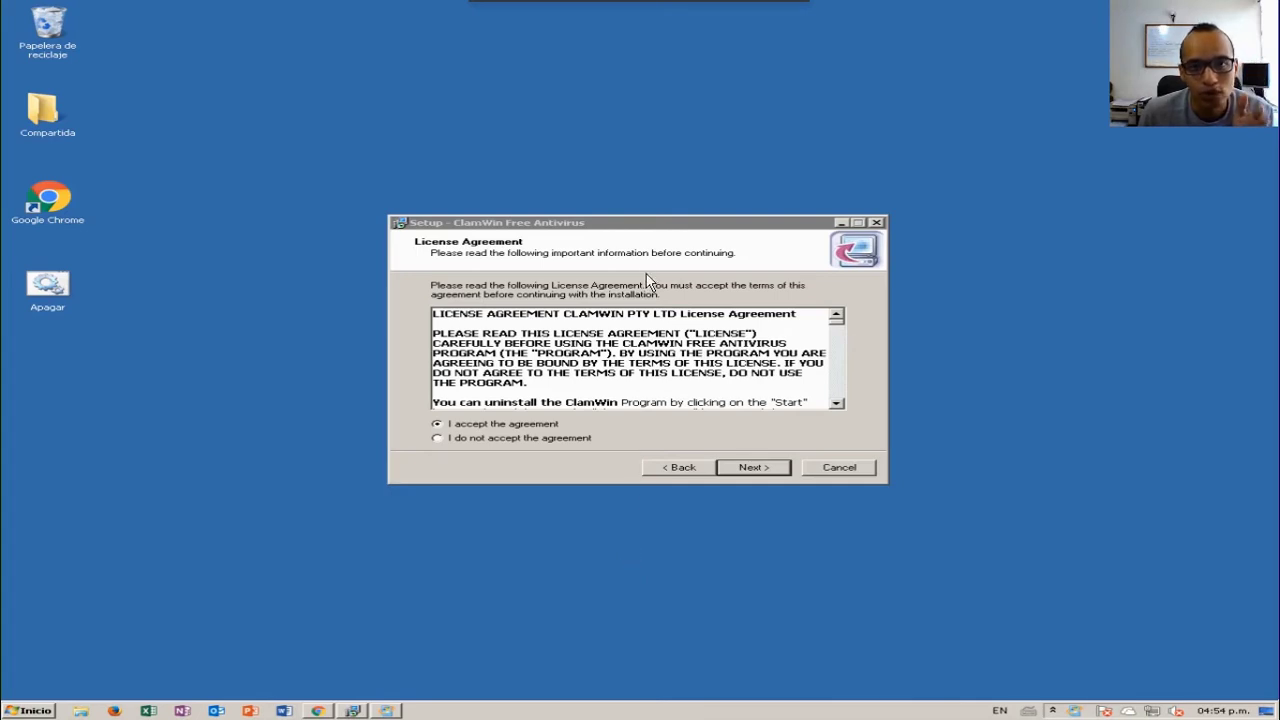
left_click(617, 226)
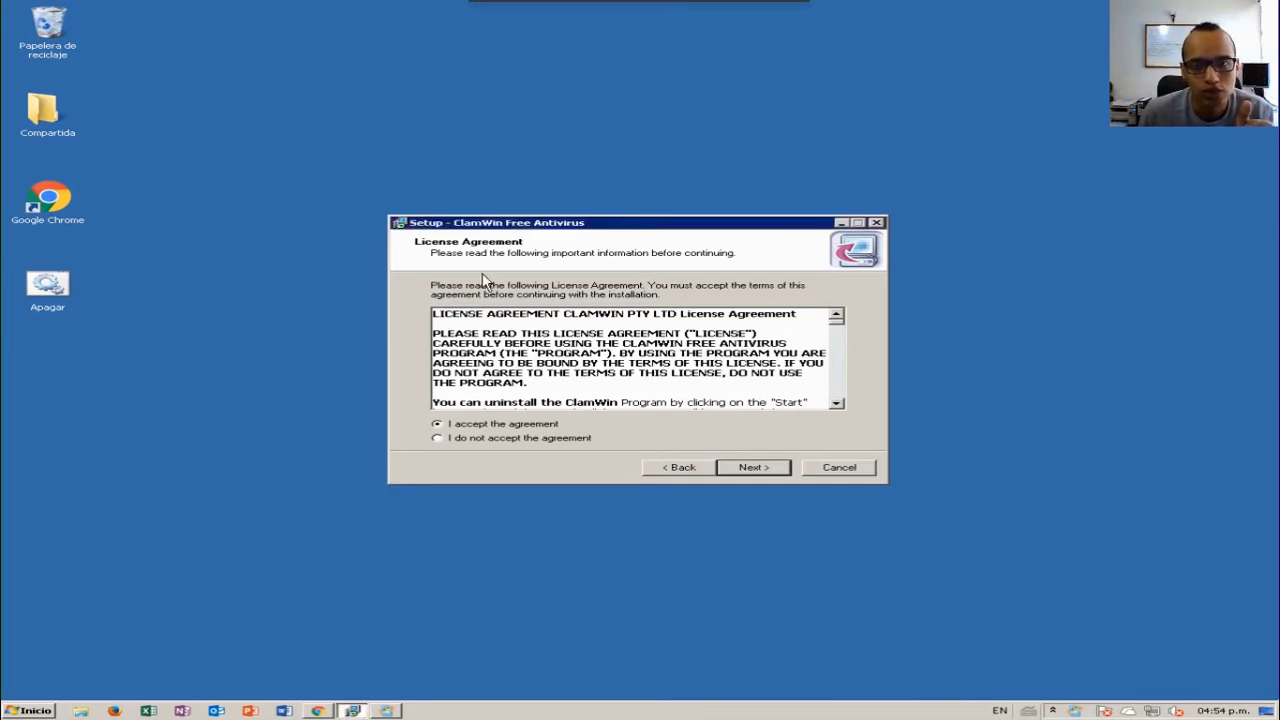
Step: Install ClamWin for all users with the Typical Installation components, the default Start Menu folder and the virus database download enabled
left_click(756, 471)
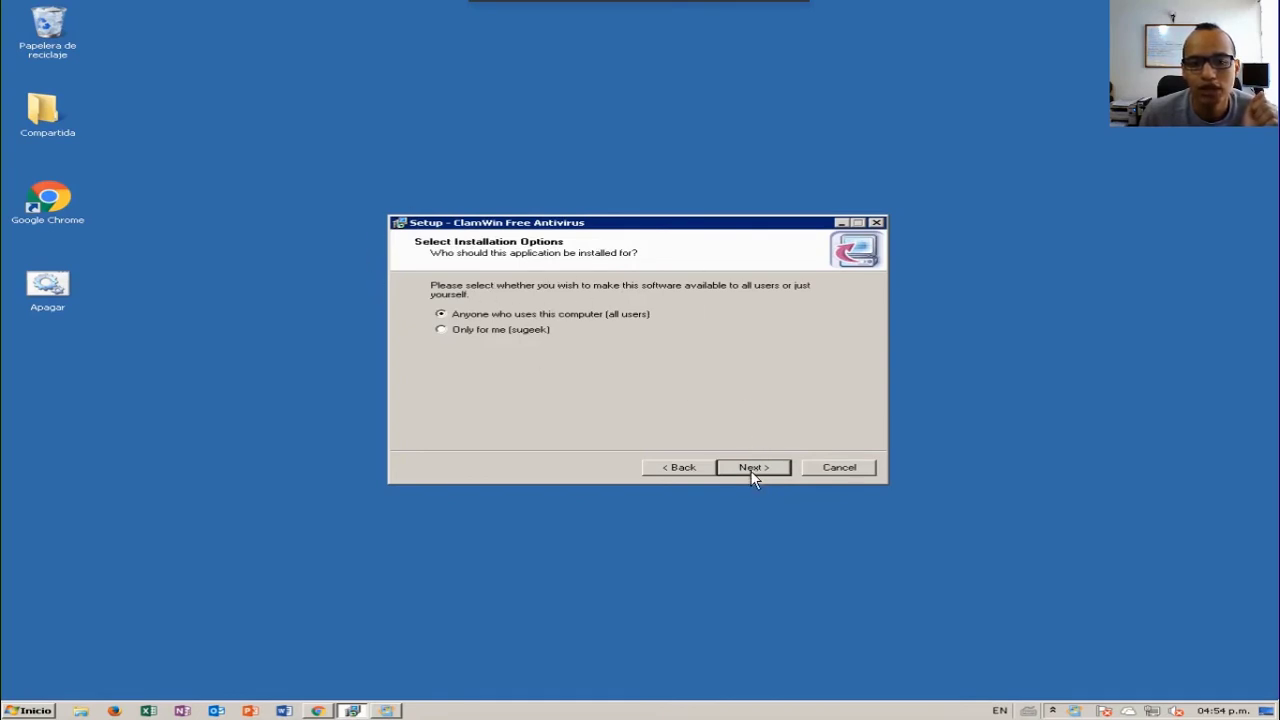
left_click(752, 474)
left_click(752, 474)
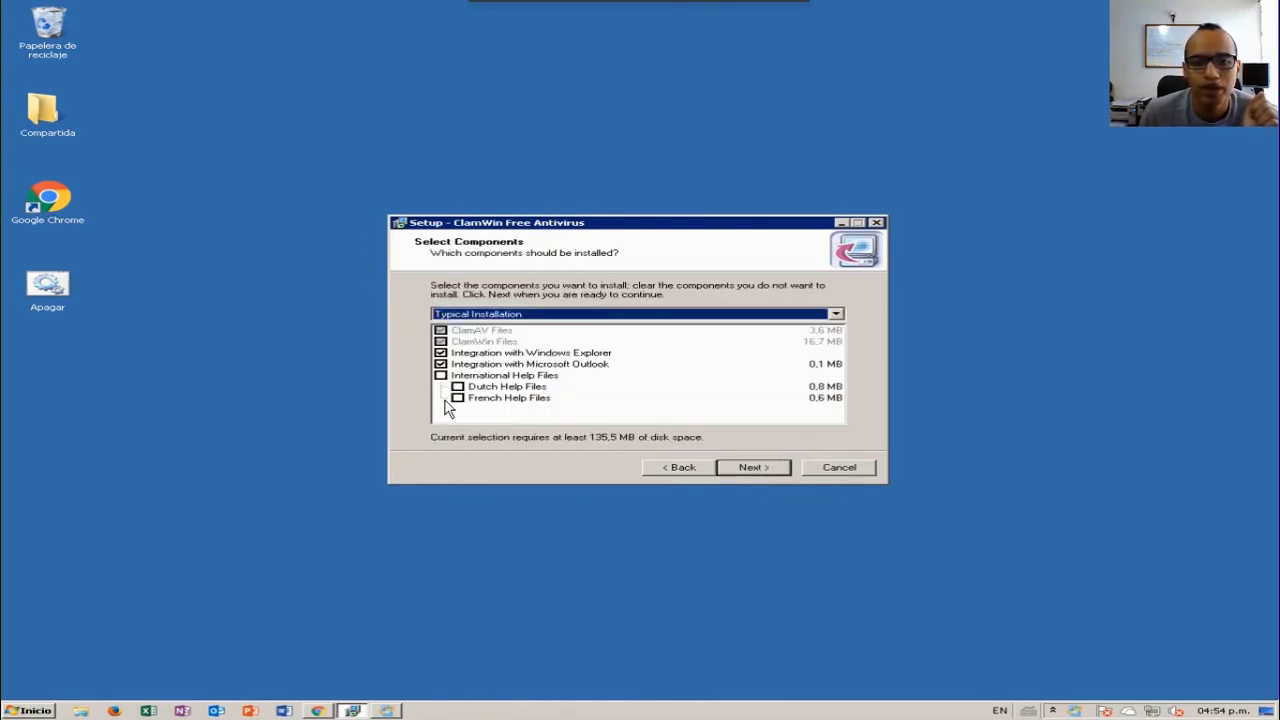
left_click(758, 472)
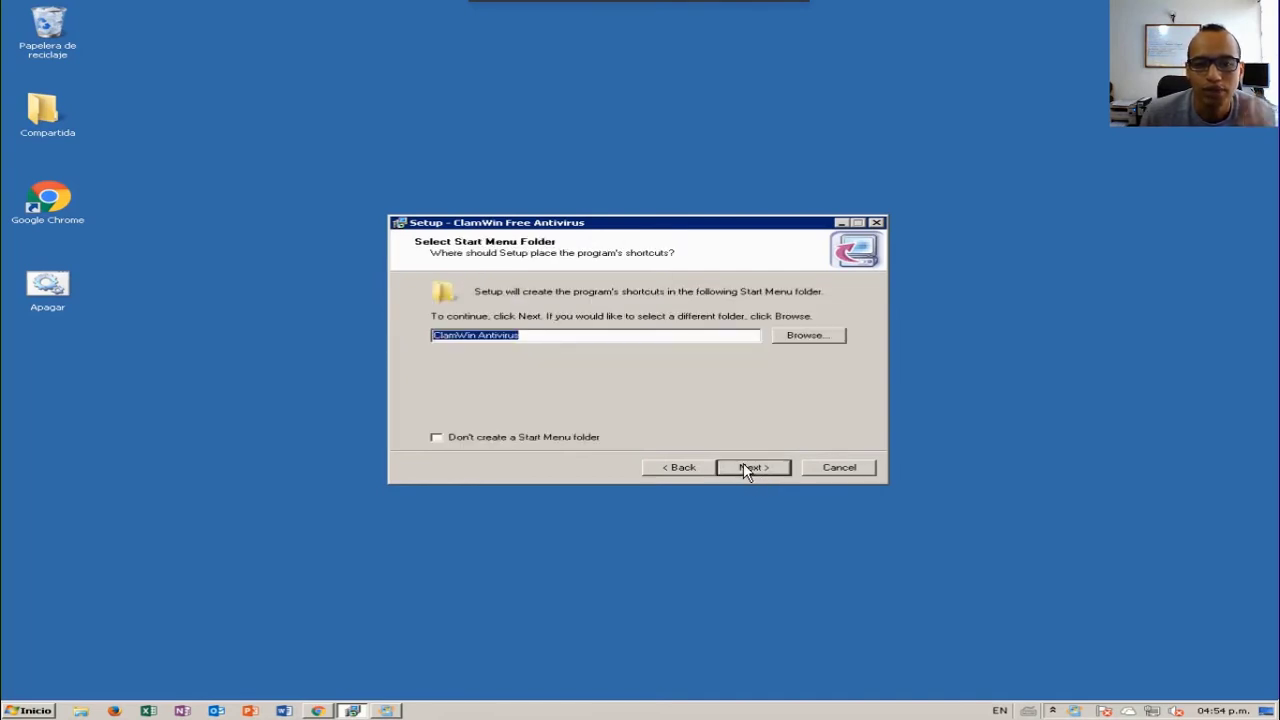
left_click(743, 464)
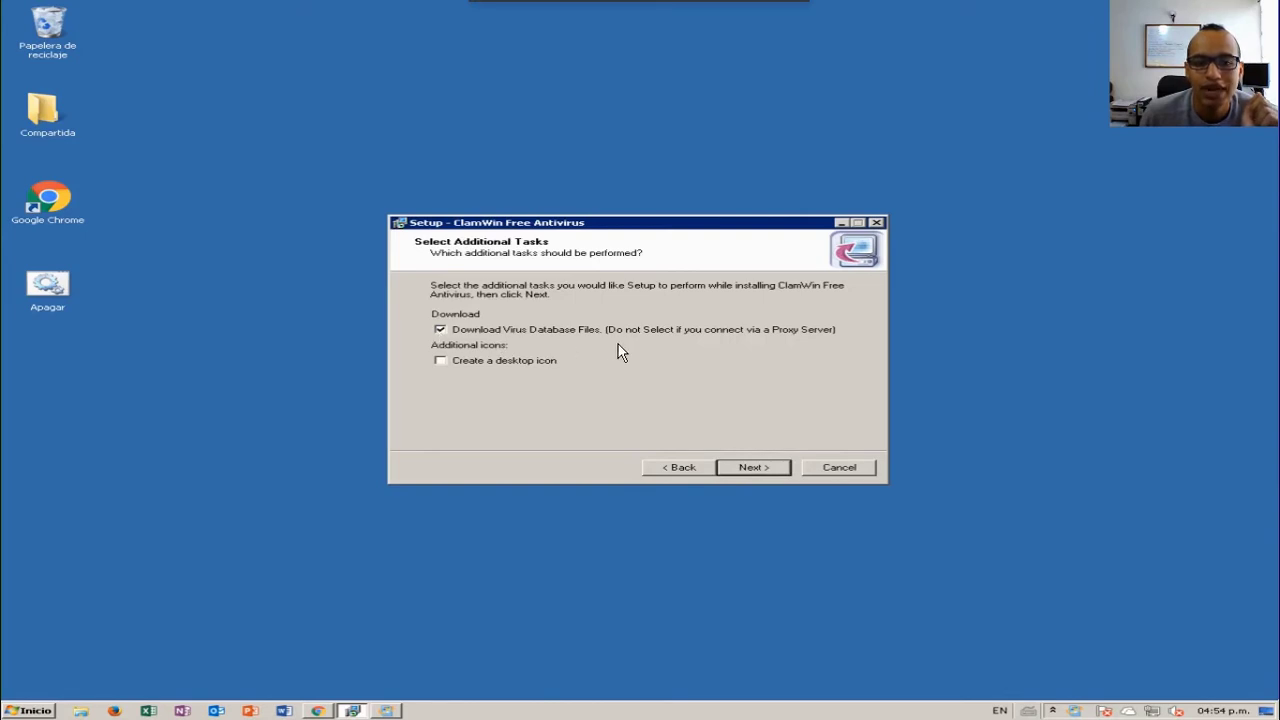
left_click(757, 464)
left_click(756, 464)
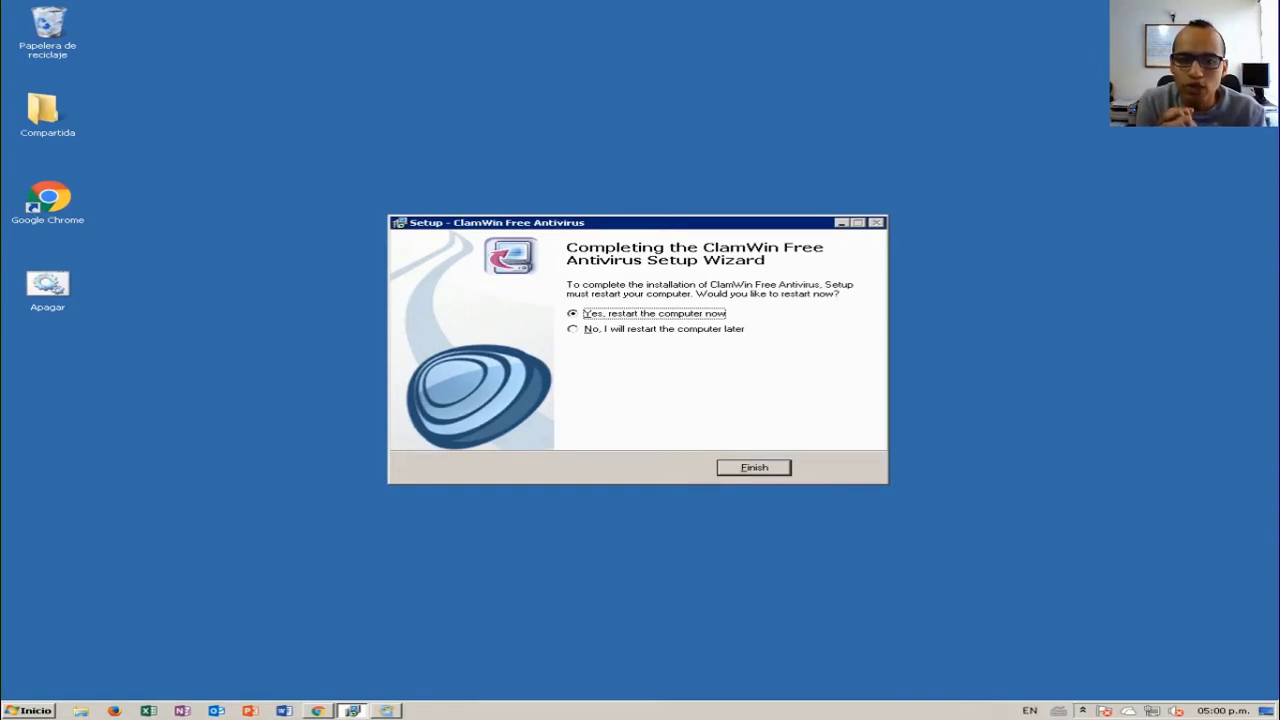
Step: Finish the setup by restarting the computer now, forcing the restart despite the programs still open
left_click(754, 468)
key("Escape")
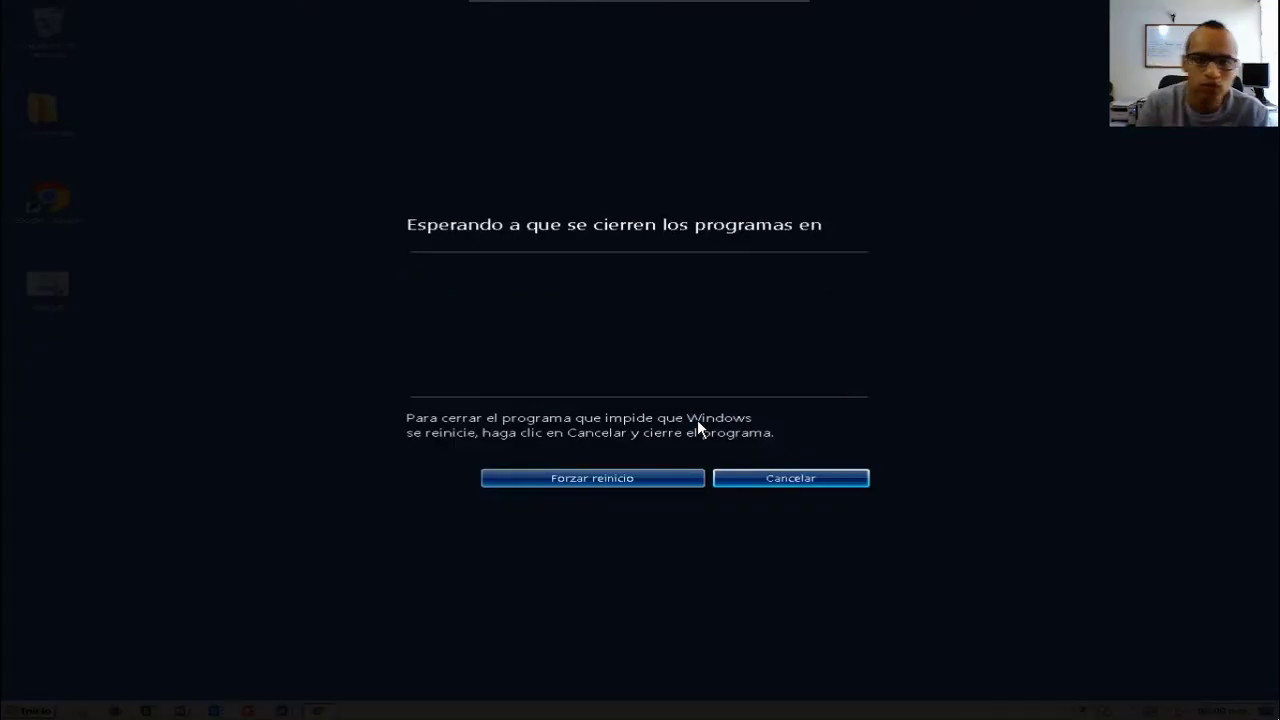
left_click(593, 479)
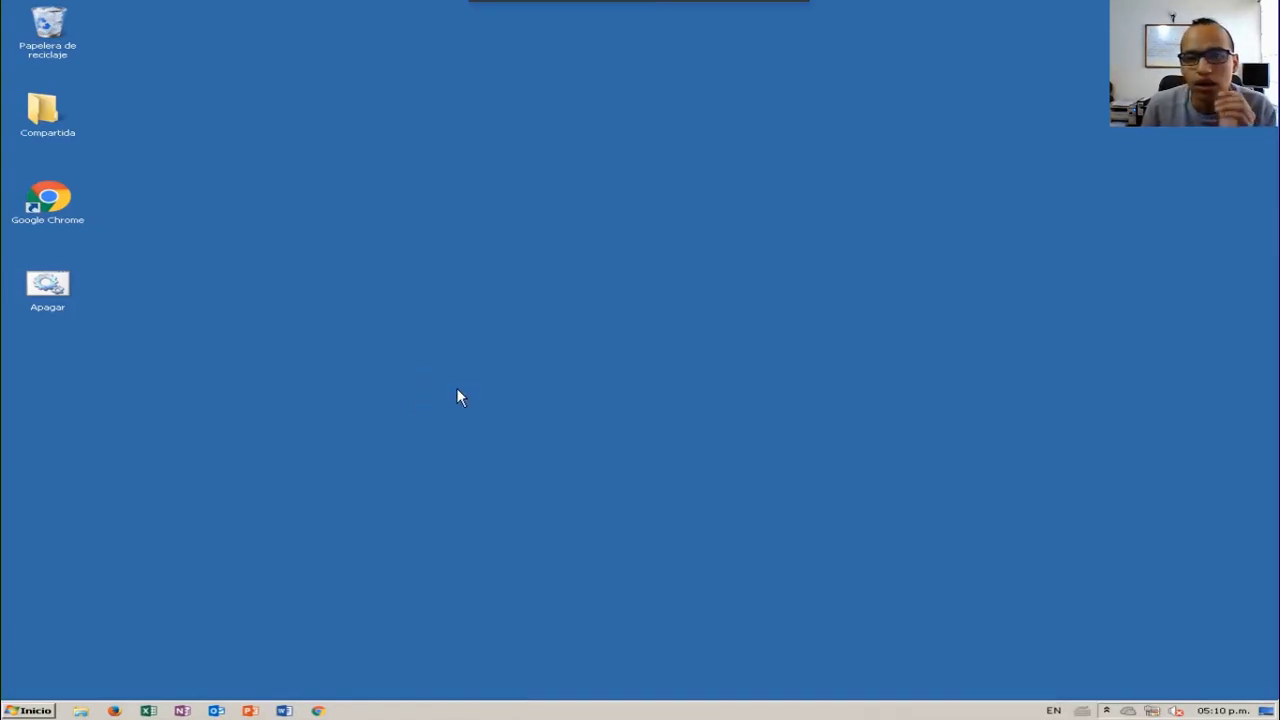
Step: Open ClamWin from its notification area icon and expand the C: drive in the scan list
left_click(1109, 710)
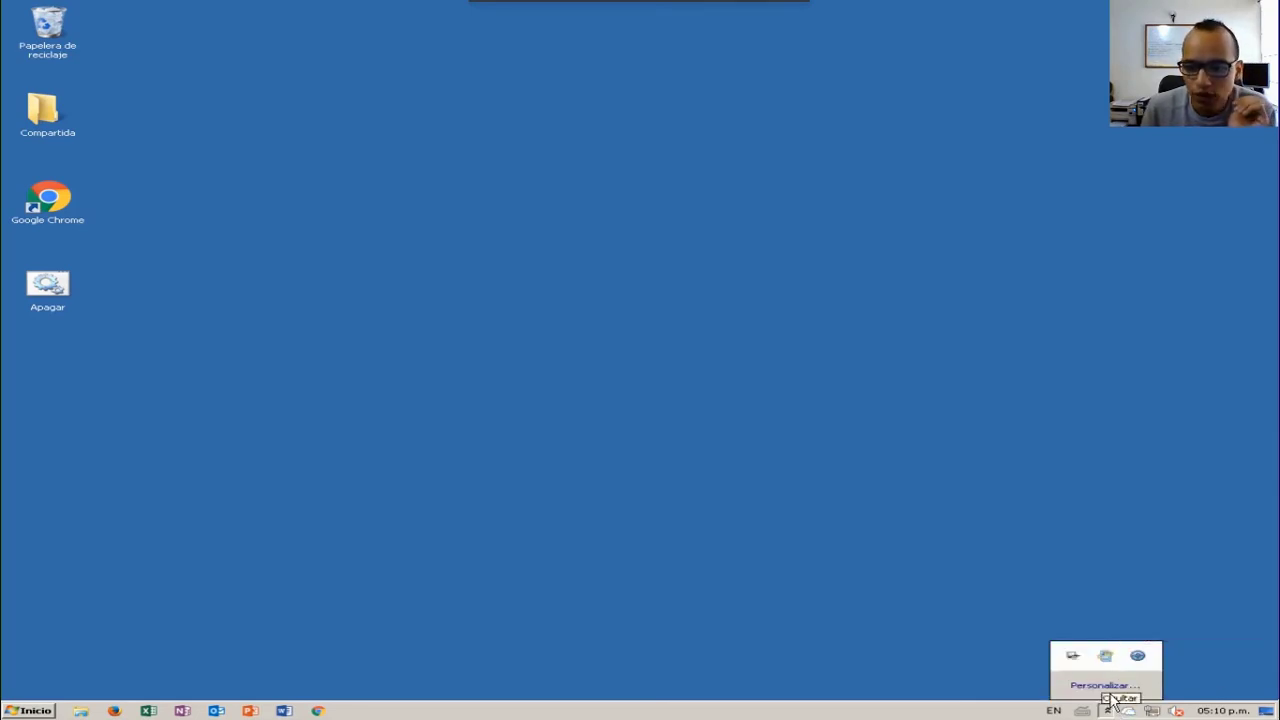
right_click(1139, 660)
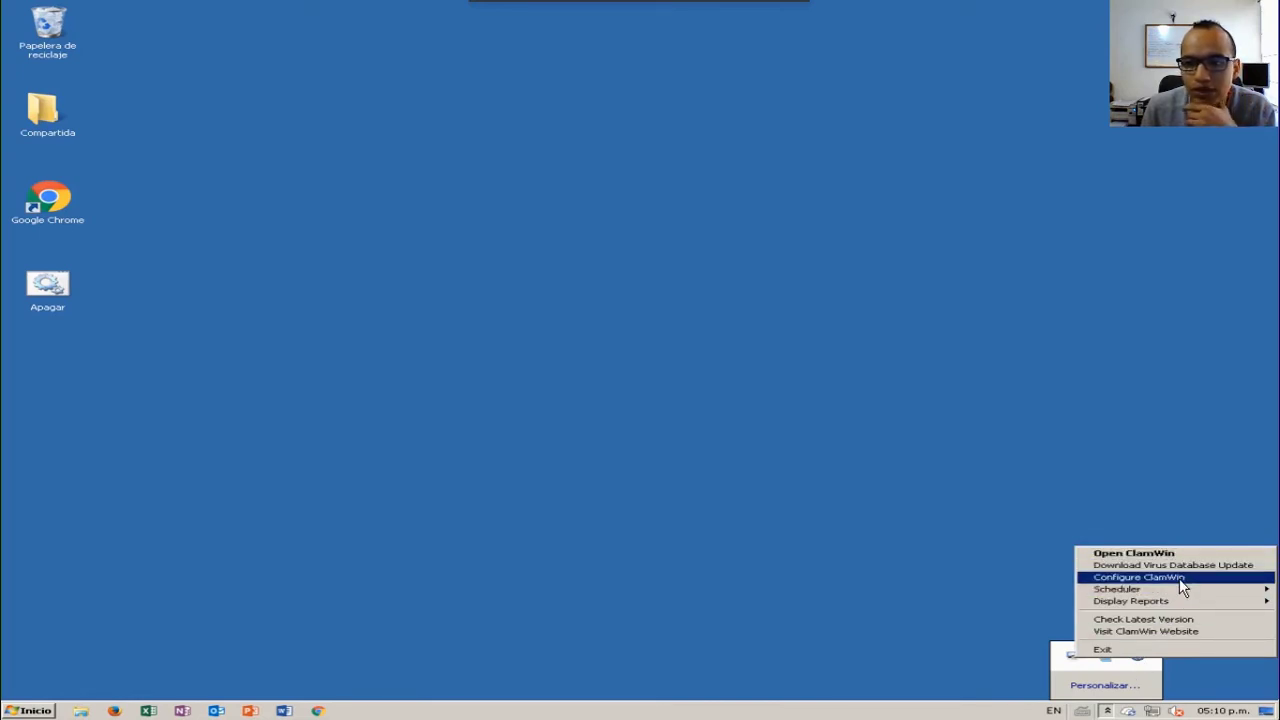
left_click(1169, 553)
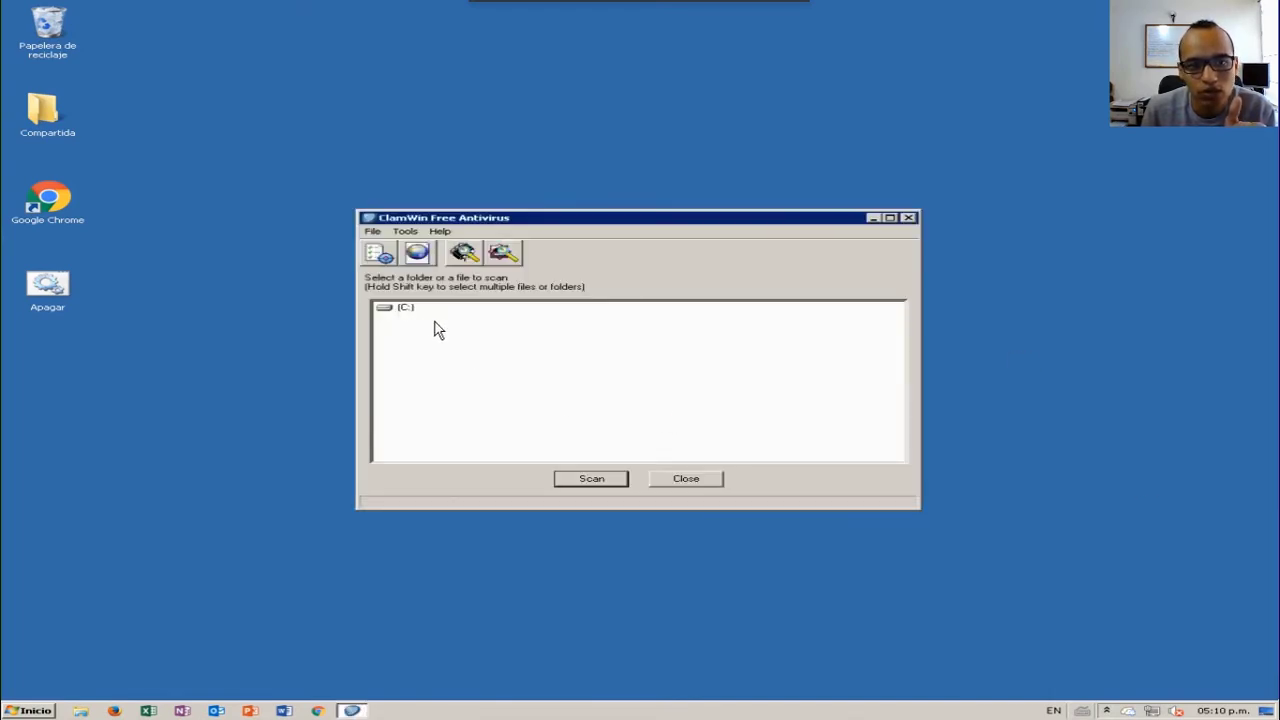
double_click(404, 308)
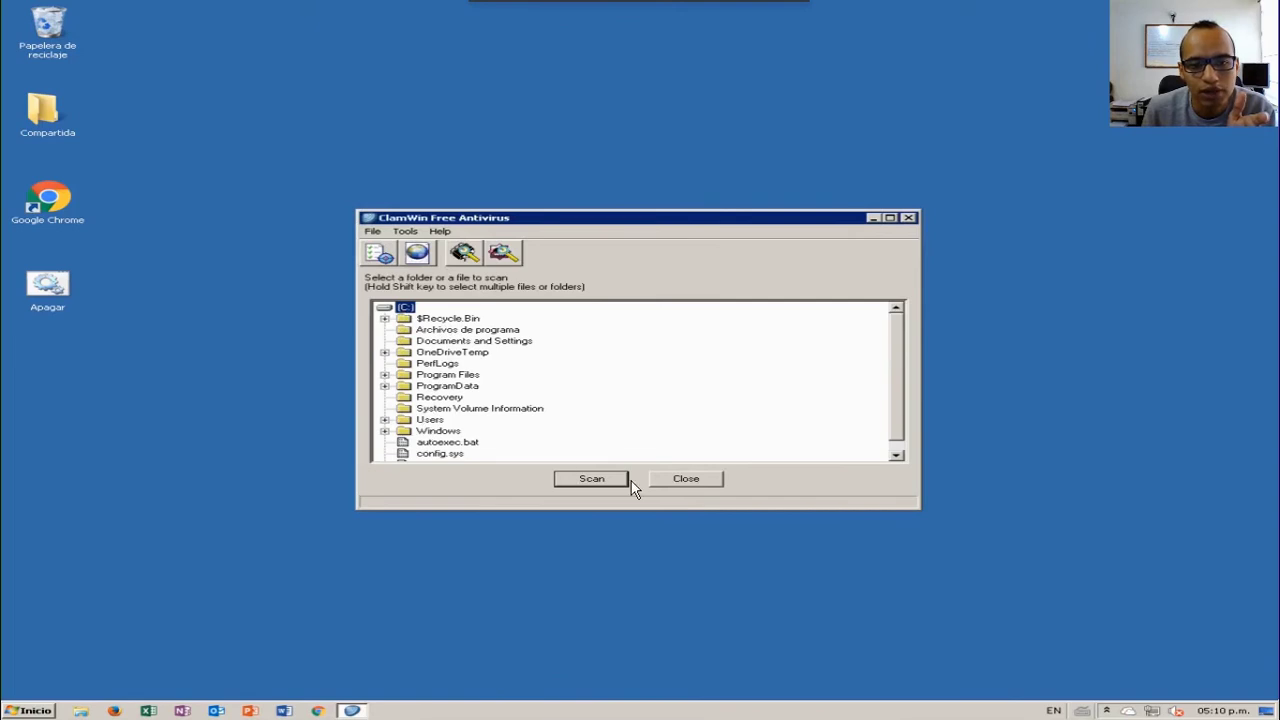
Step: In the ClamWin preferences, go through the Remove and Move To Quarantine Folder options for infected files, ending on Report Only
left_click(405, 231)
left_click(417, 255)
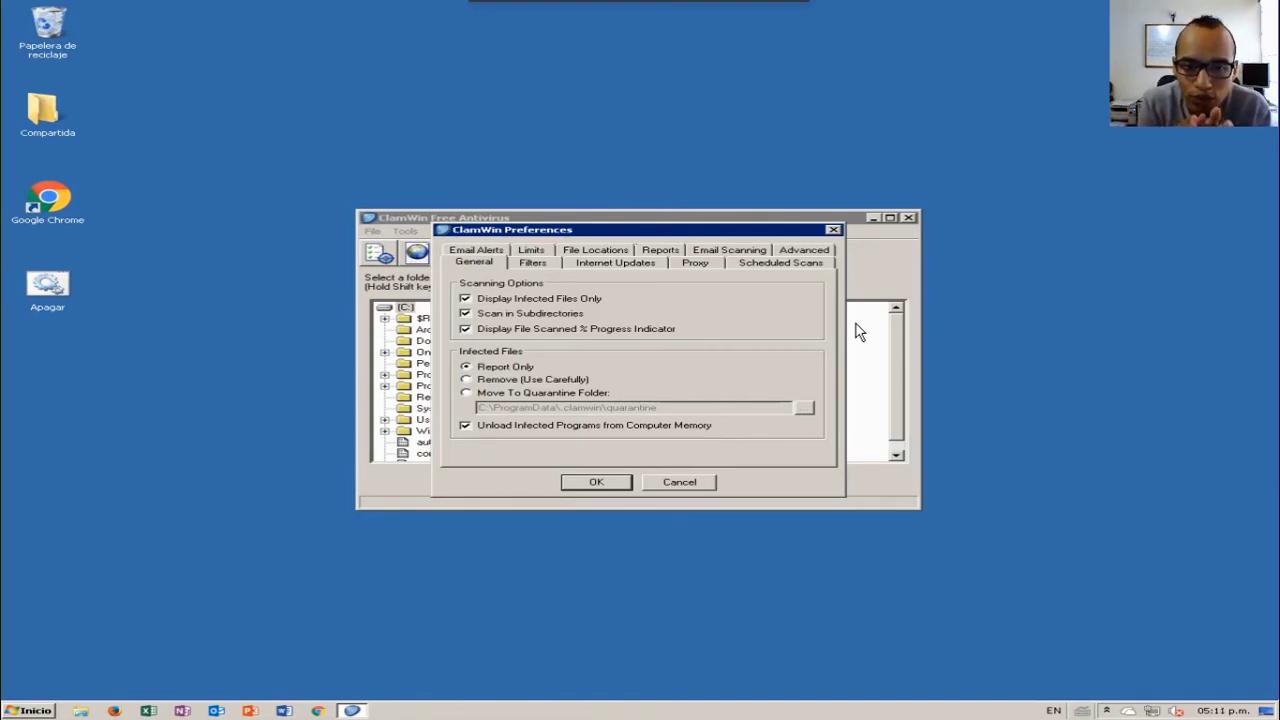
left_click(466, 379)
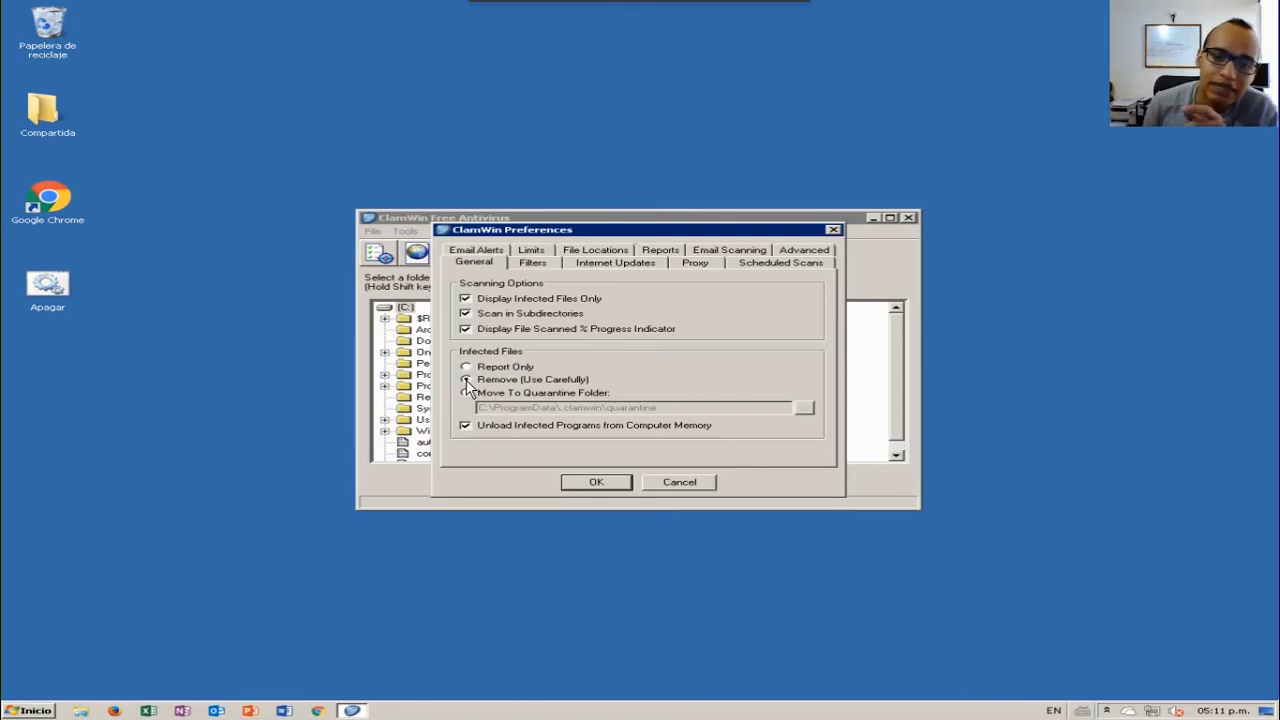
left_click(466, 392)
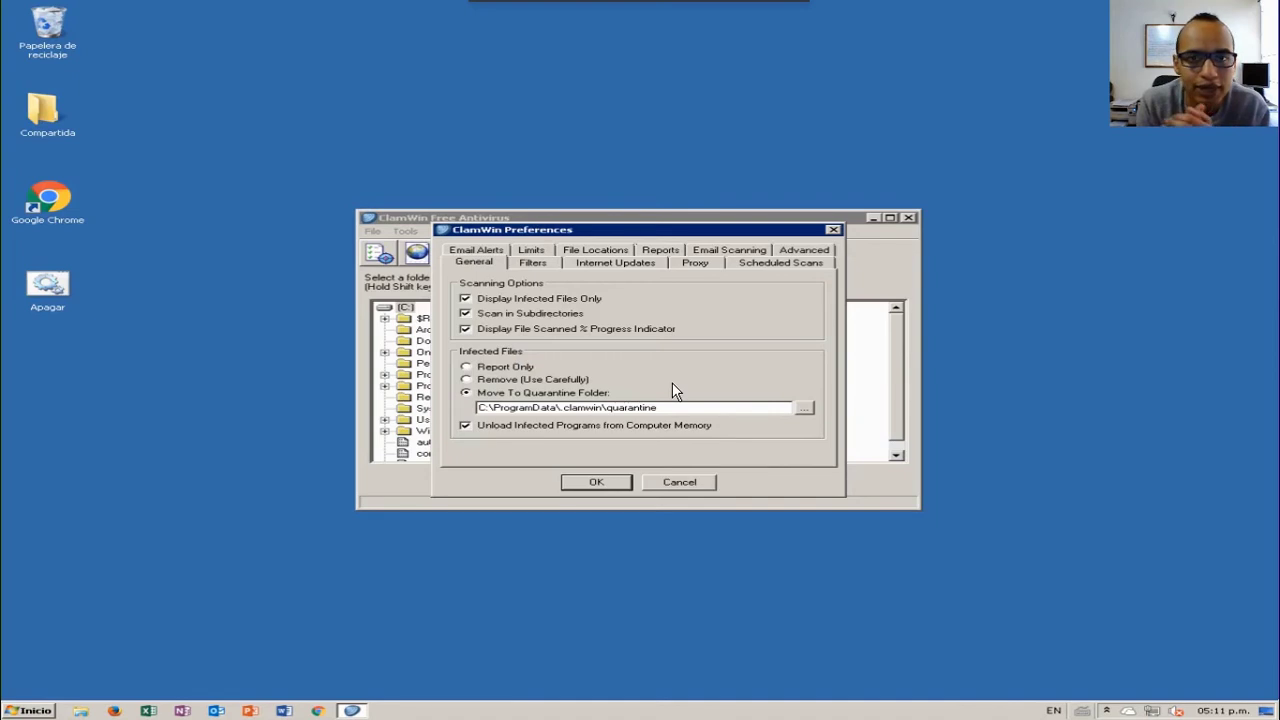
left_click(503, 367)
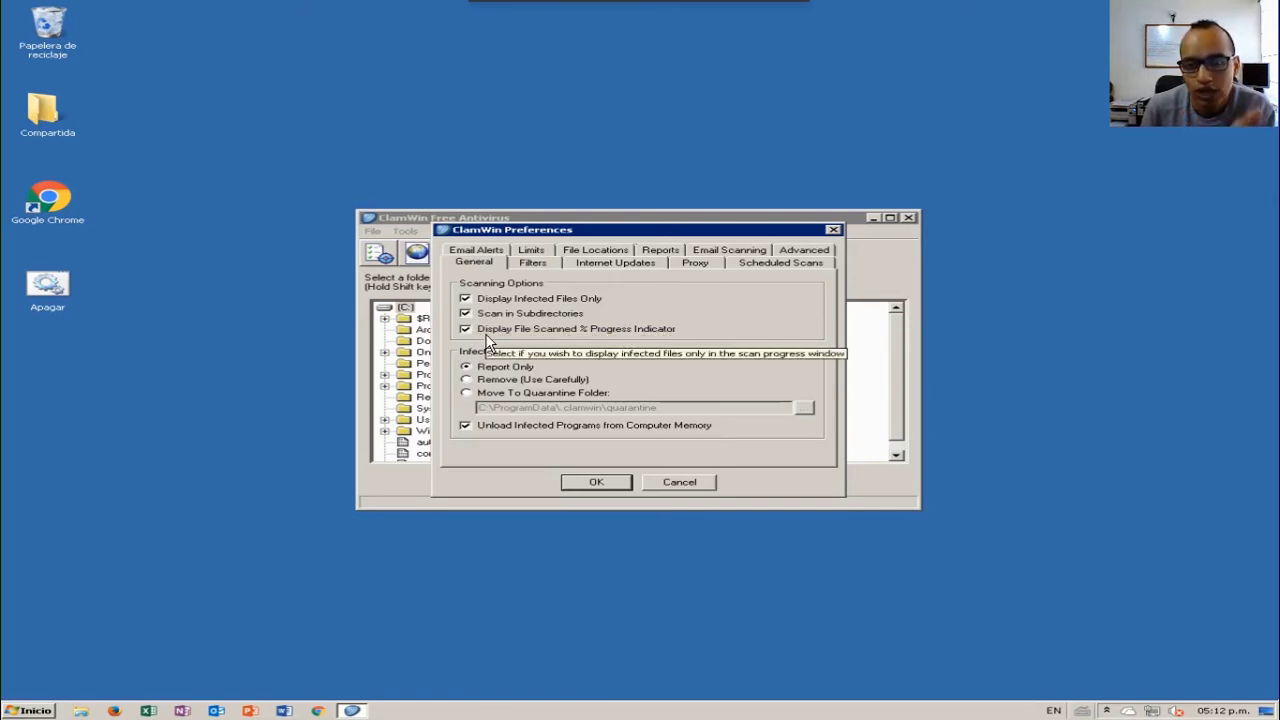
Step: Review the filename filters and set the automatic virus database updates to Weekly on Friday
left_click(534, 260)
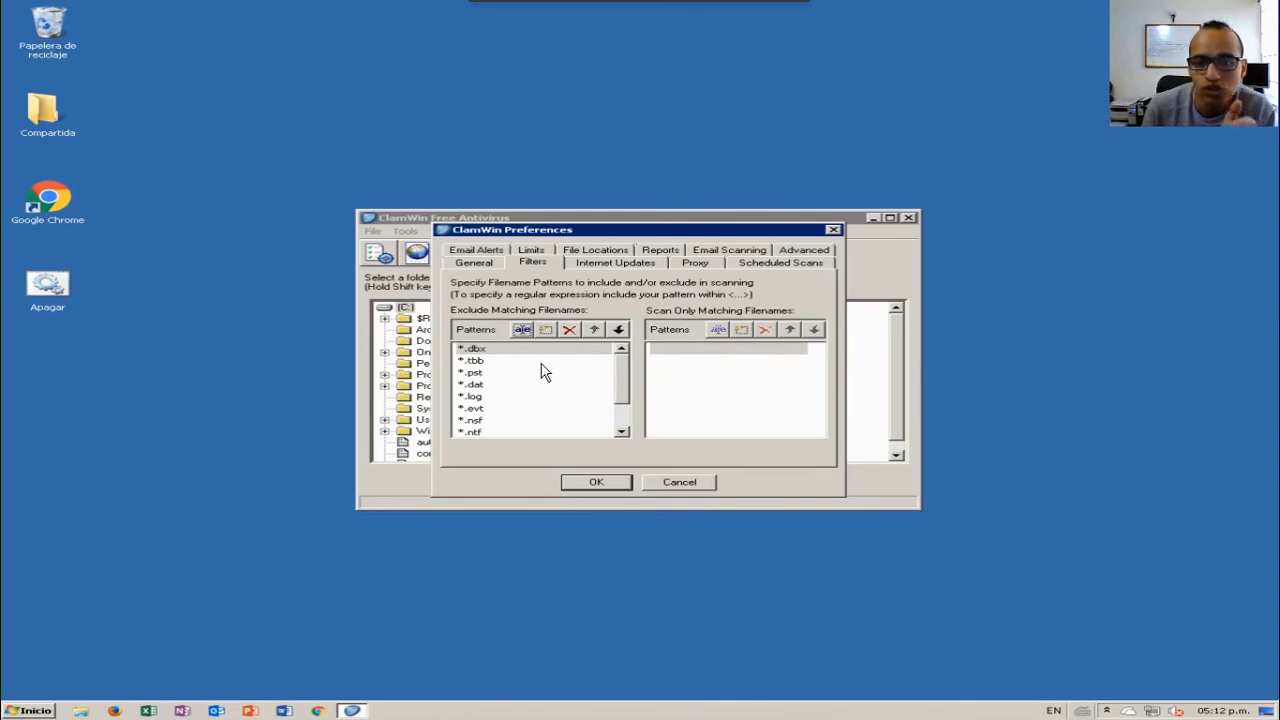
left_click(633, 259)
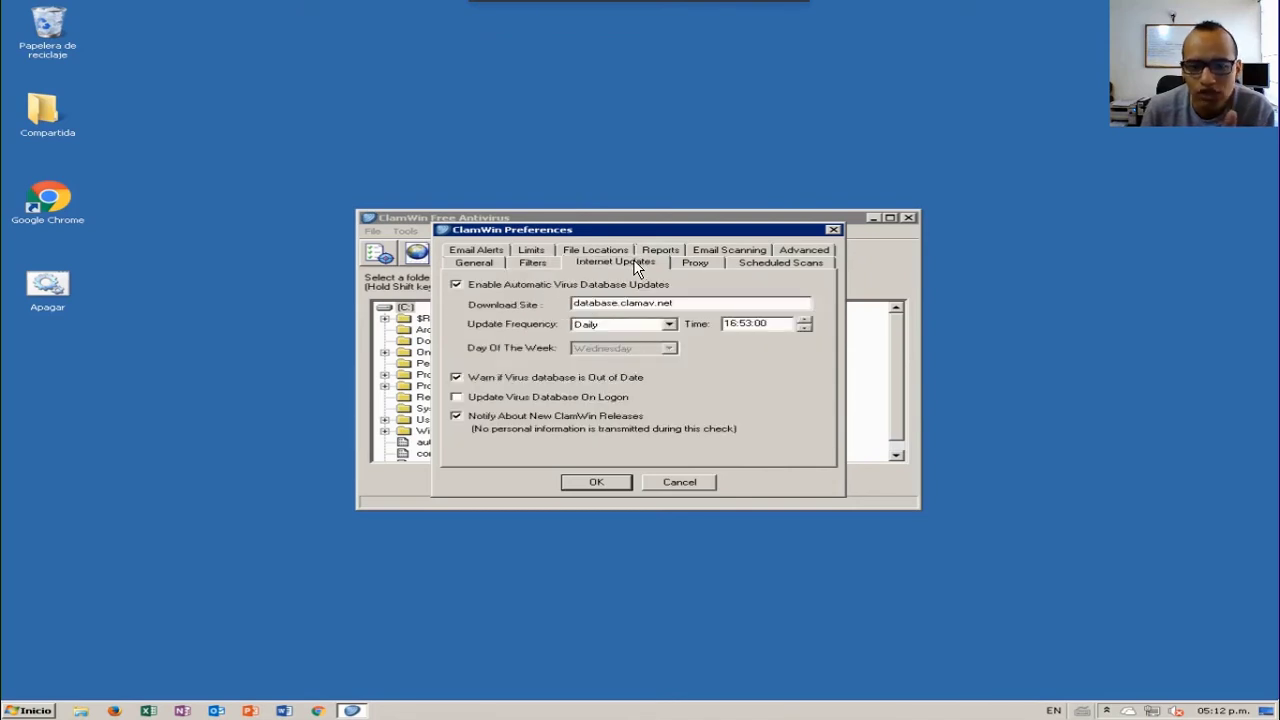
left_click(652, 324)
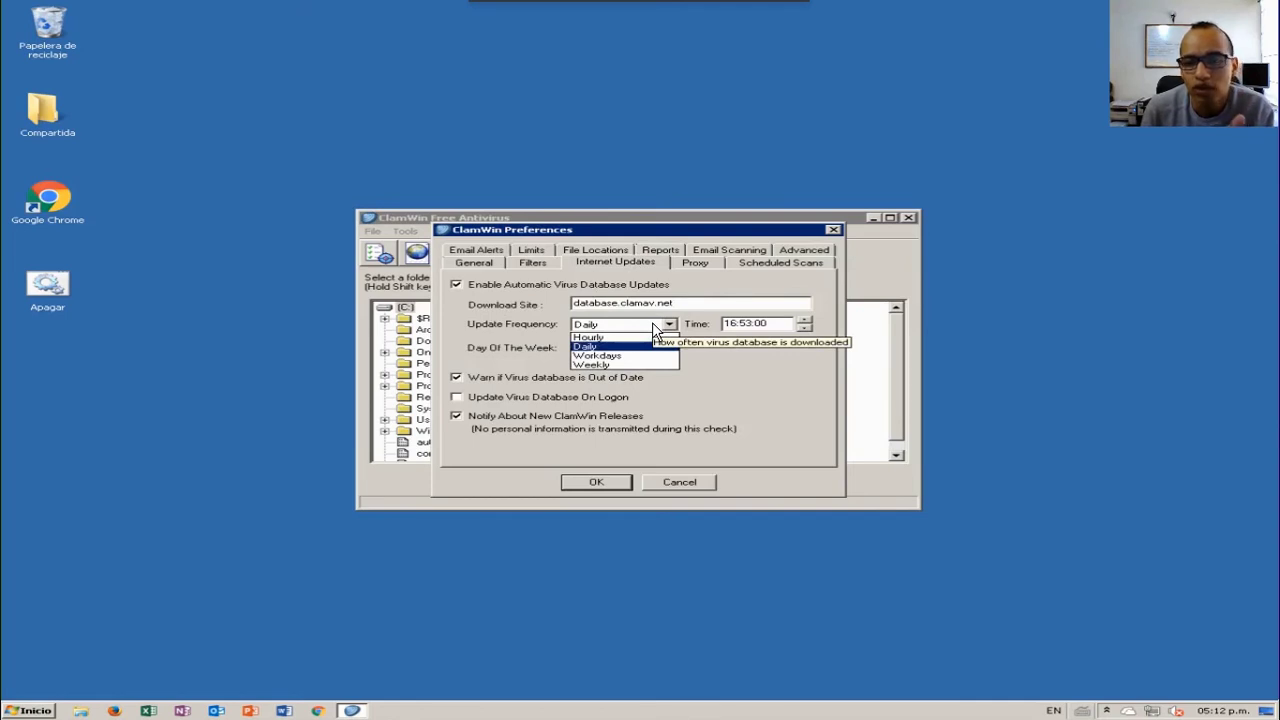
left_click(606, 364)
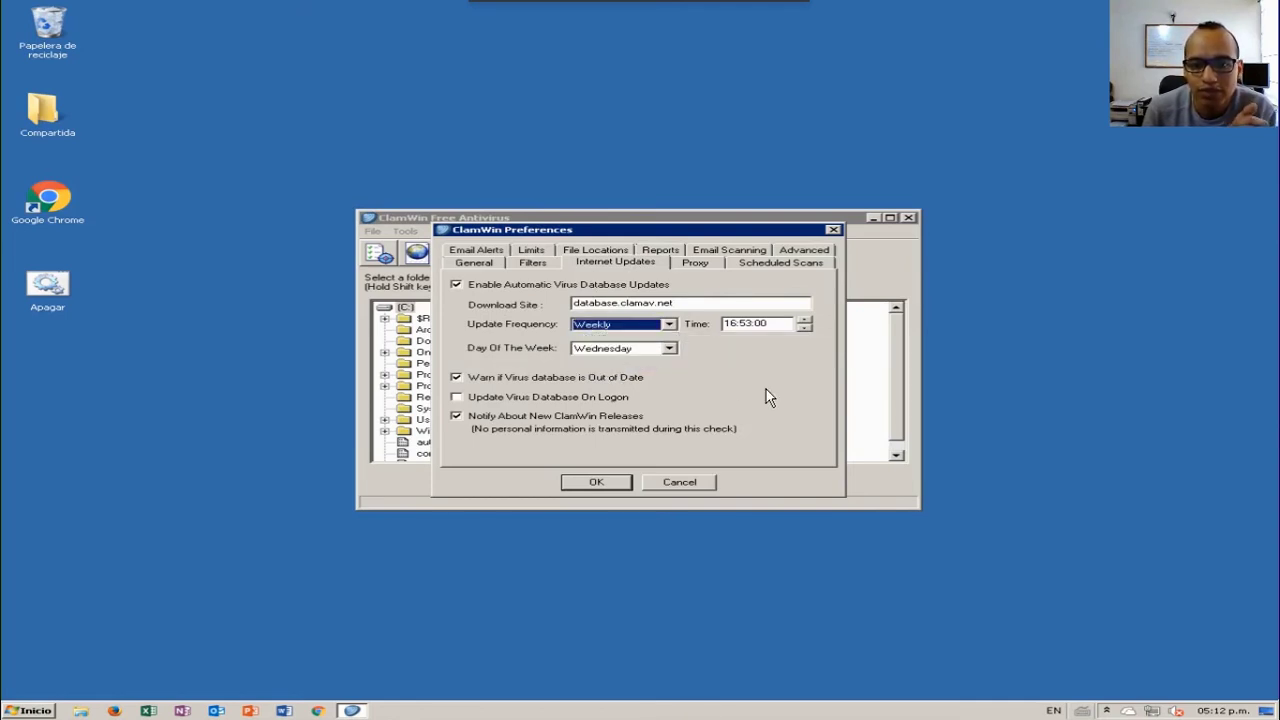
left_click(634, 352)
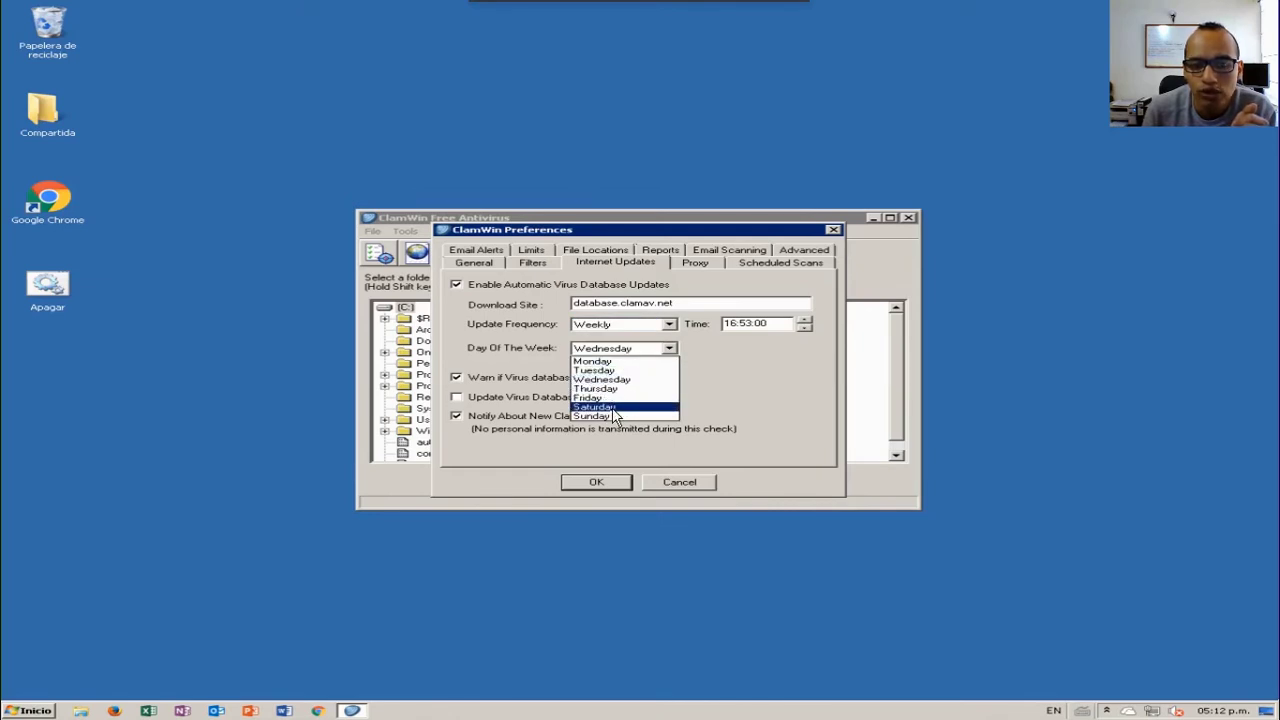
left_click(610, 410)
left_click(640, 348)
left_click(625, 400)
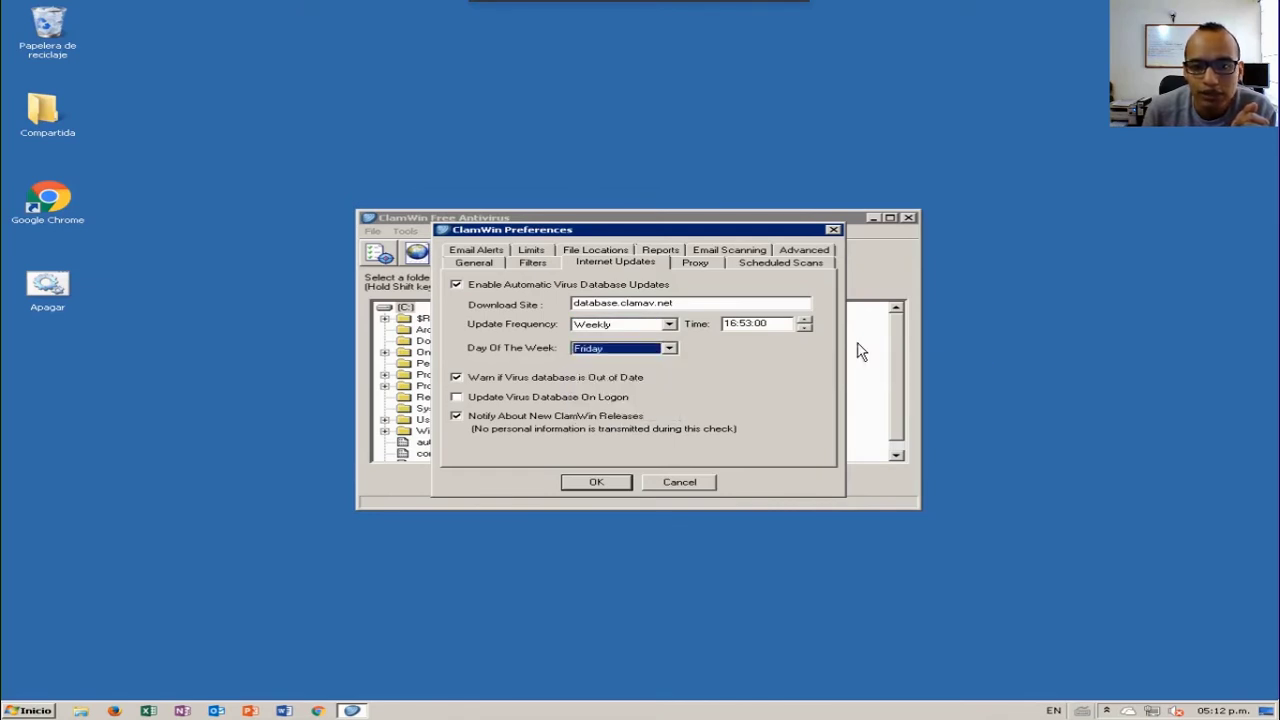
Step: Set the virus database update time to 16:00:00 and open the proxy settings
left_click(722, 323)
type("06")
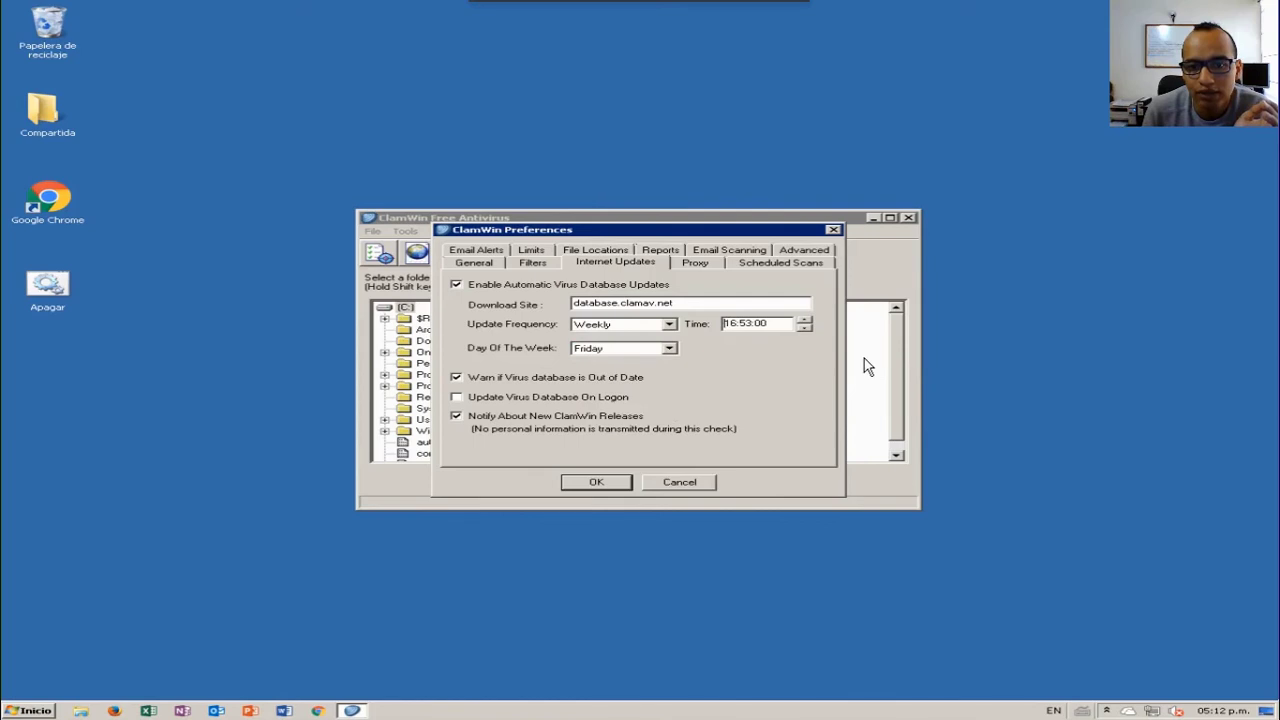
type("14")
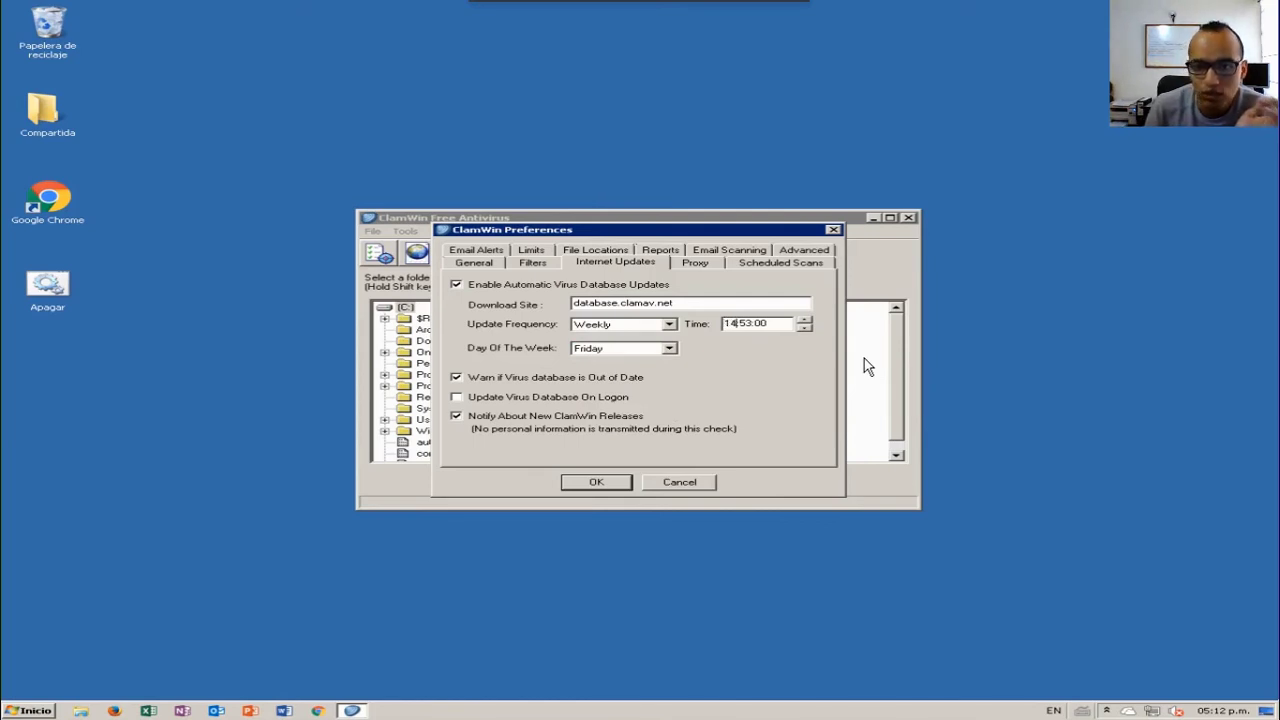
type("16")
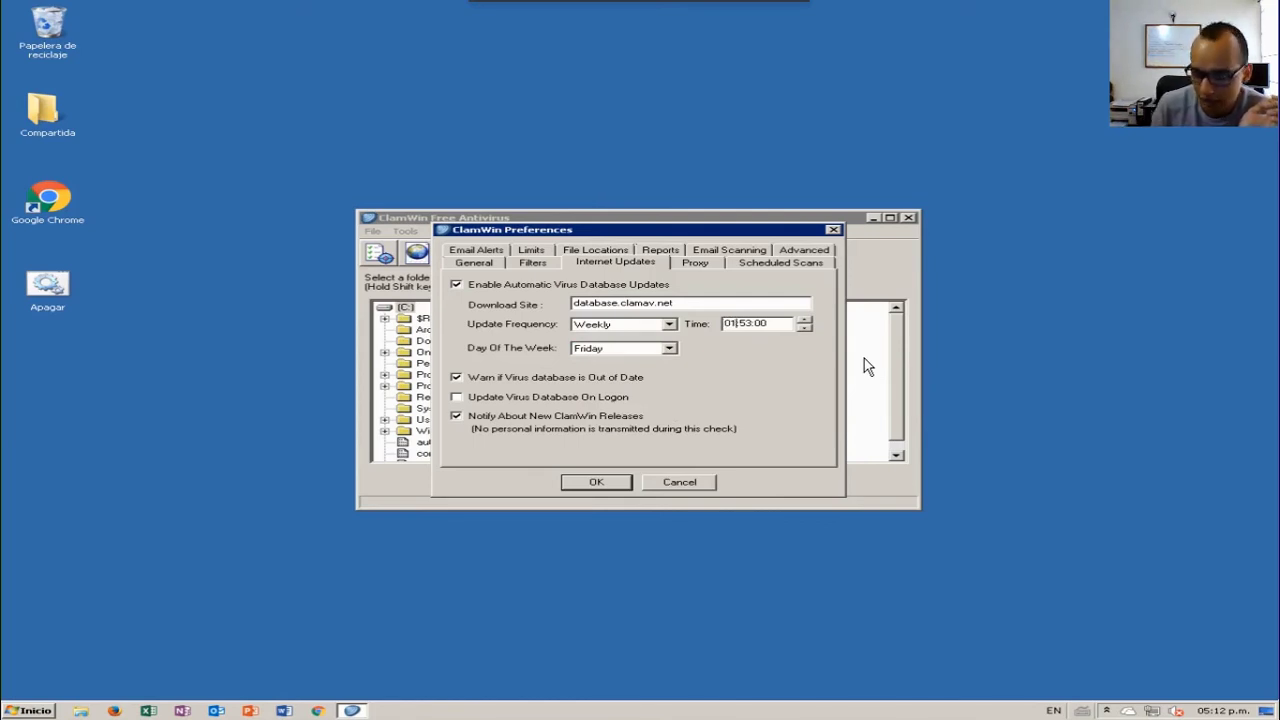
key("Right")
type("00")
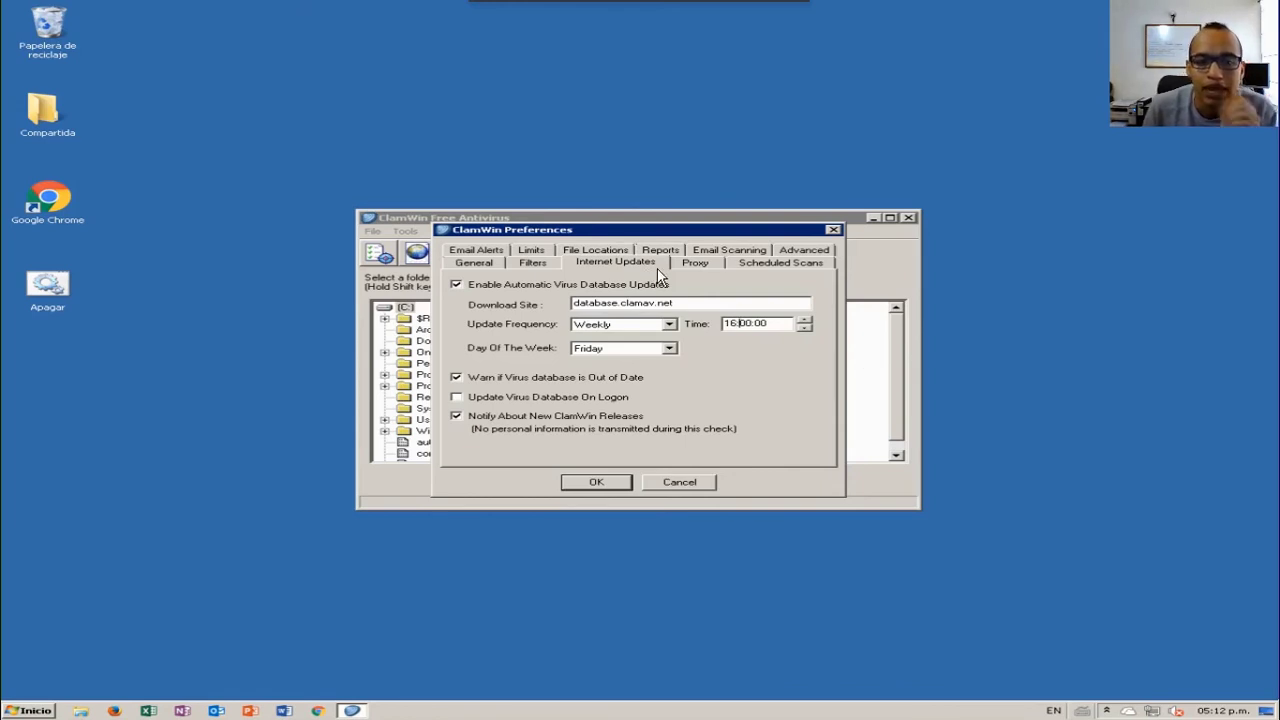
left_click(698, 263)
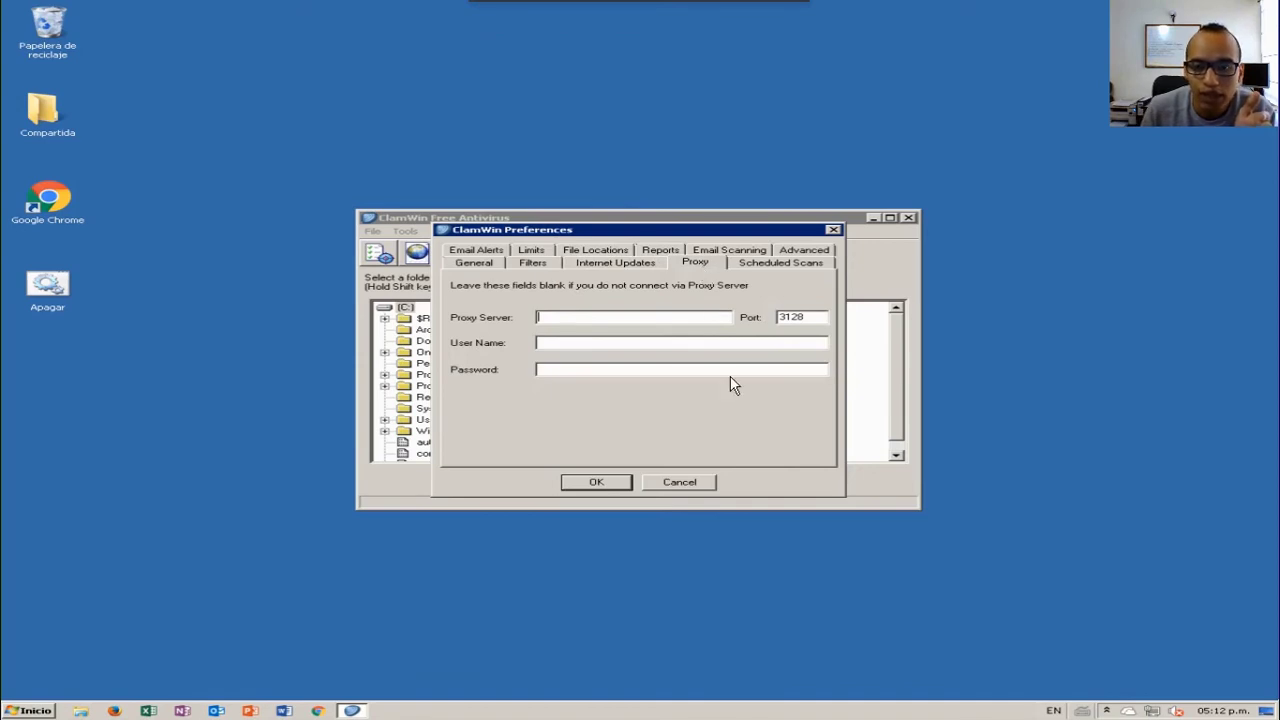
Step: Add a new scheduled scan and set its scanning frequency to Weekly with Friday as the day of the week
left_click(806, 264)
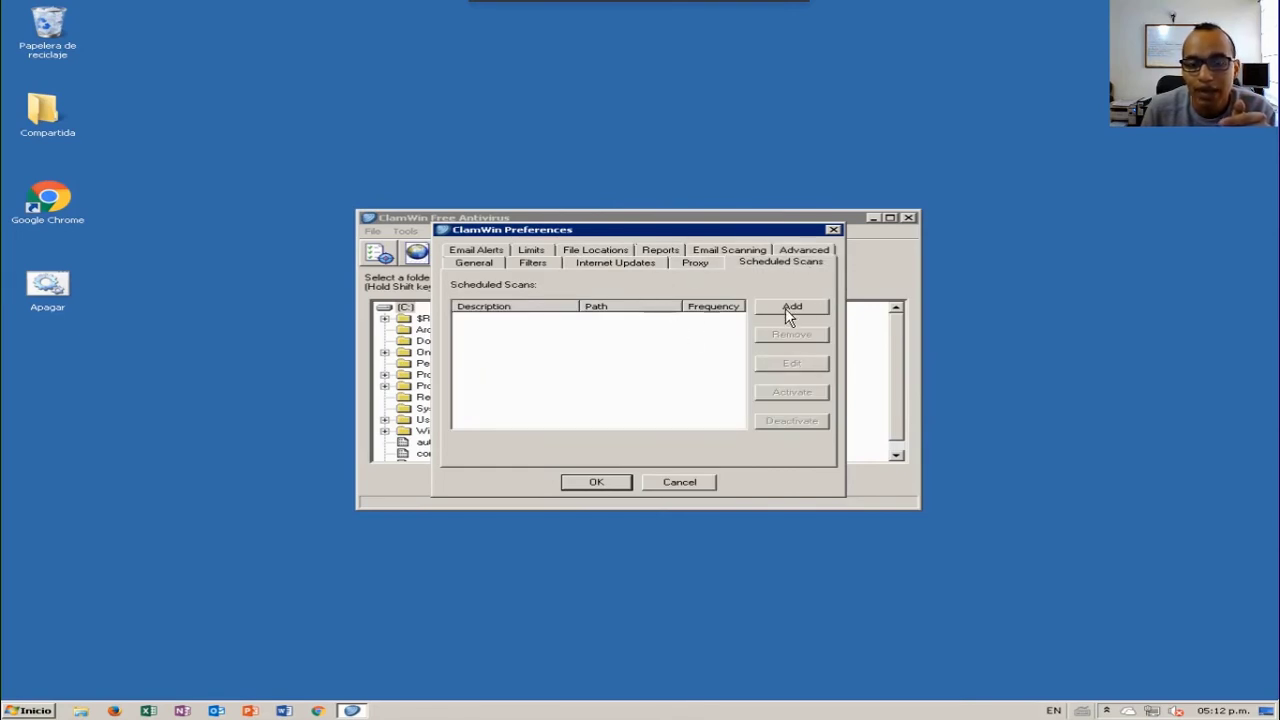
left_click(791, 310)
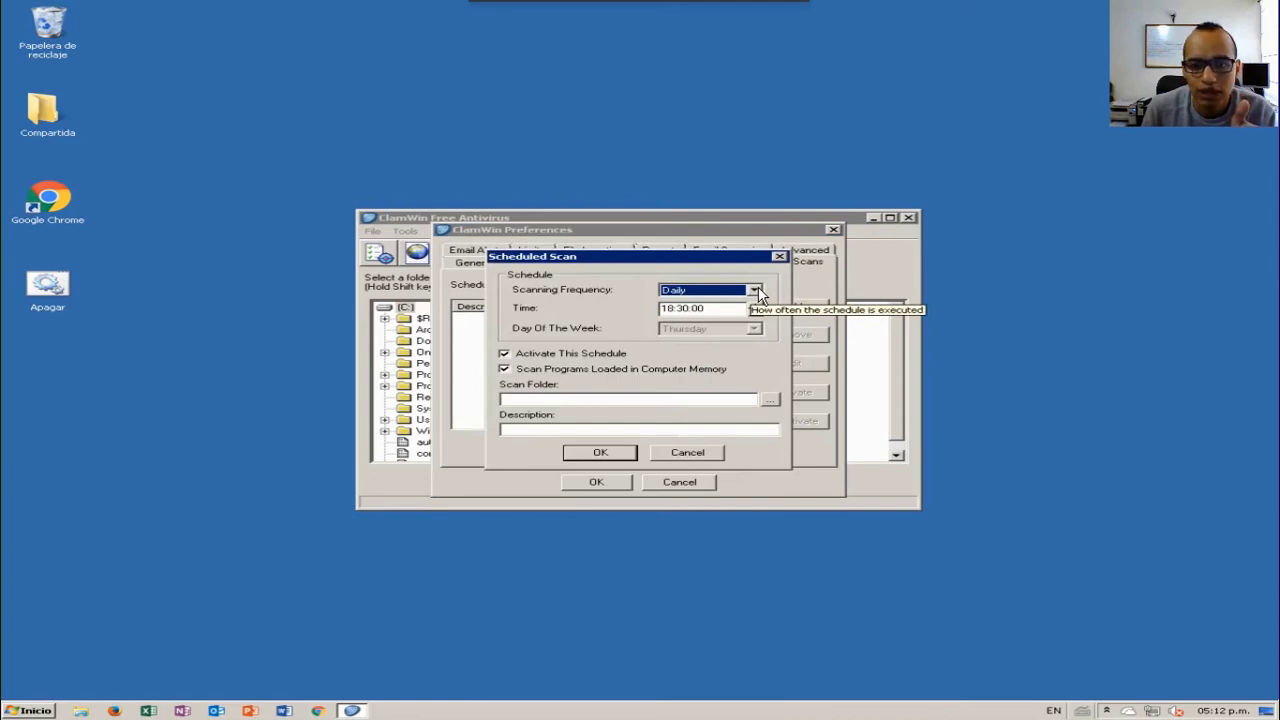
left_click(756, 292)
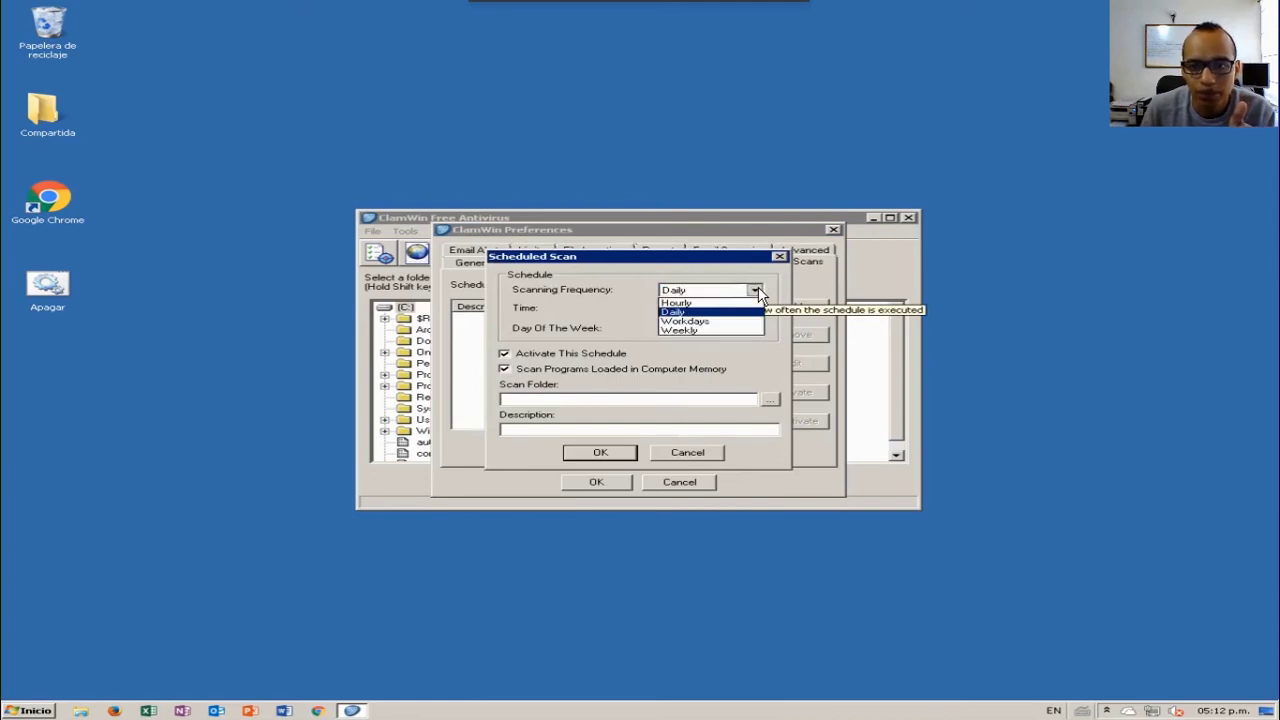
left_click(682, 331)
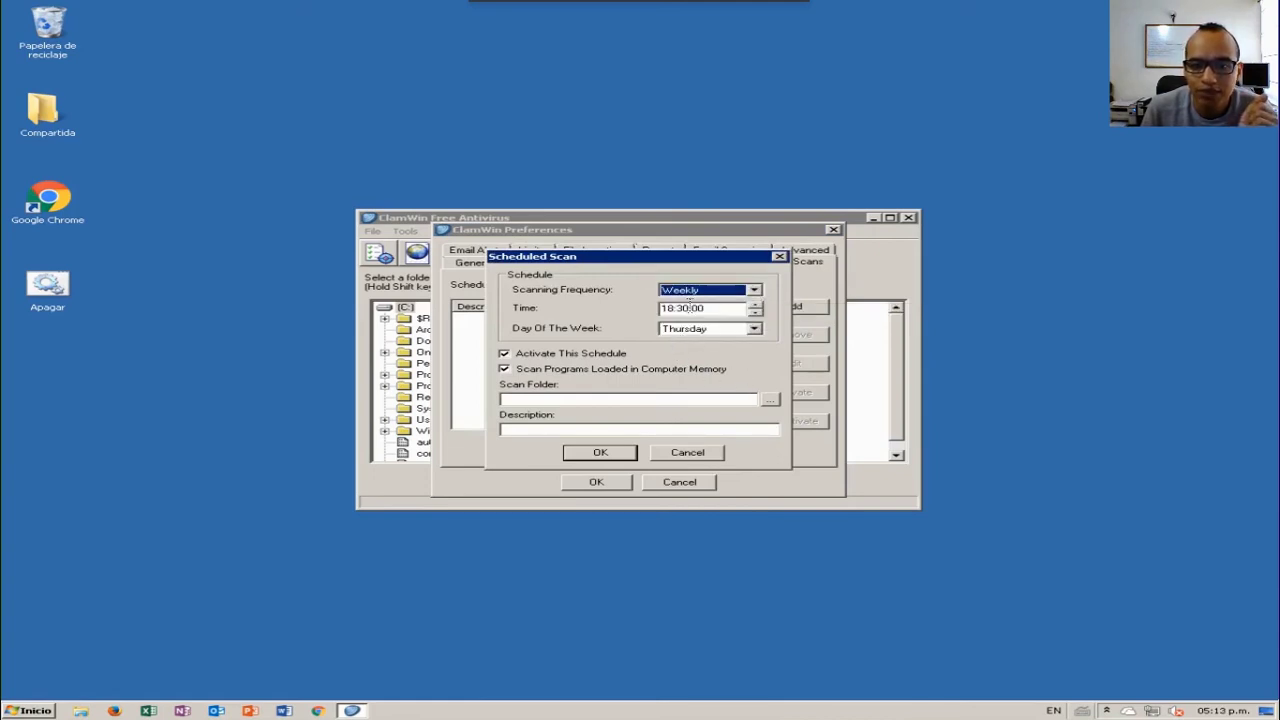
left_click(735, 333)
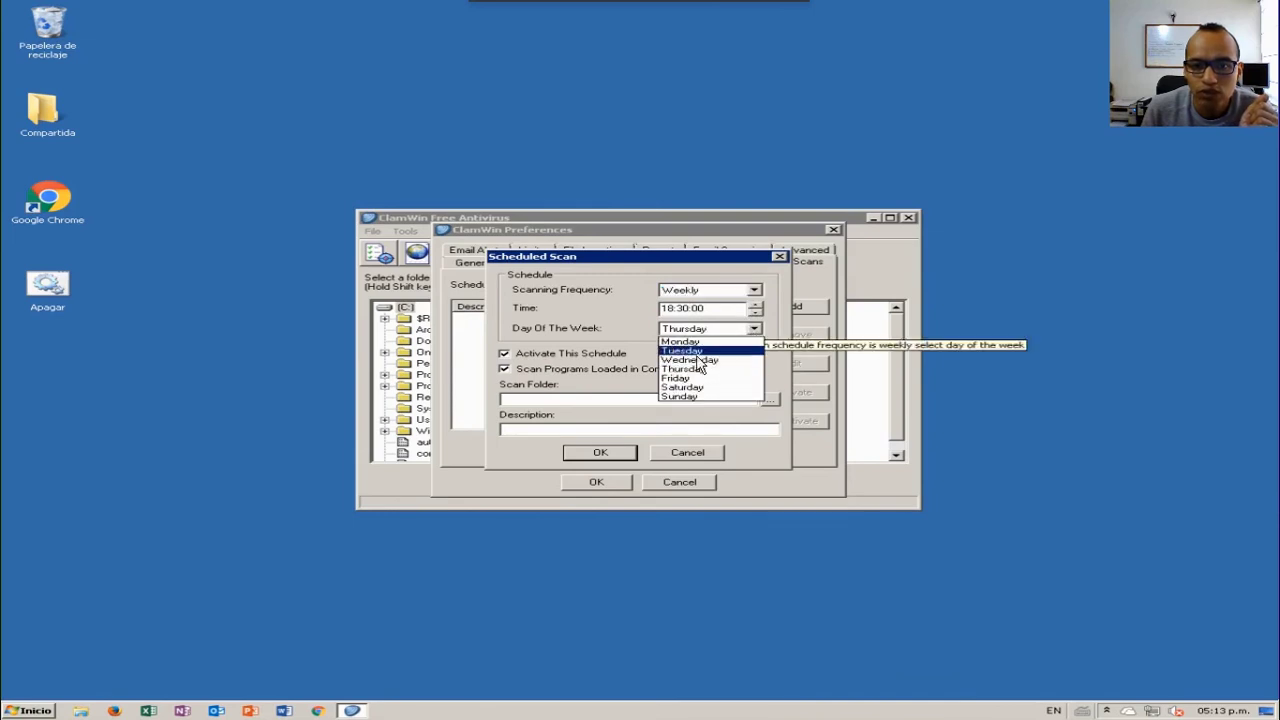
left_click(680, 388)
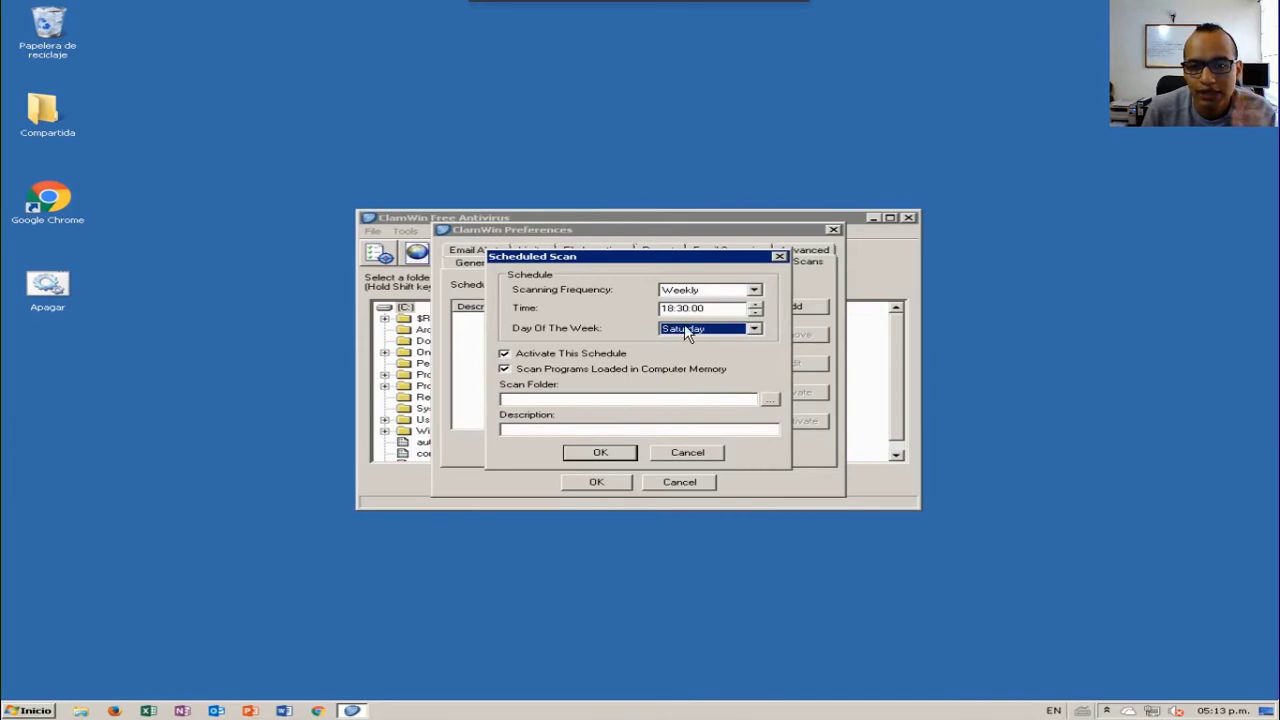
left_click(756, 330)
left_click(712, 384)
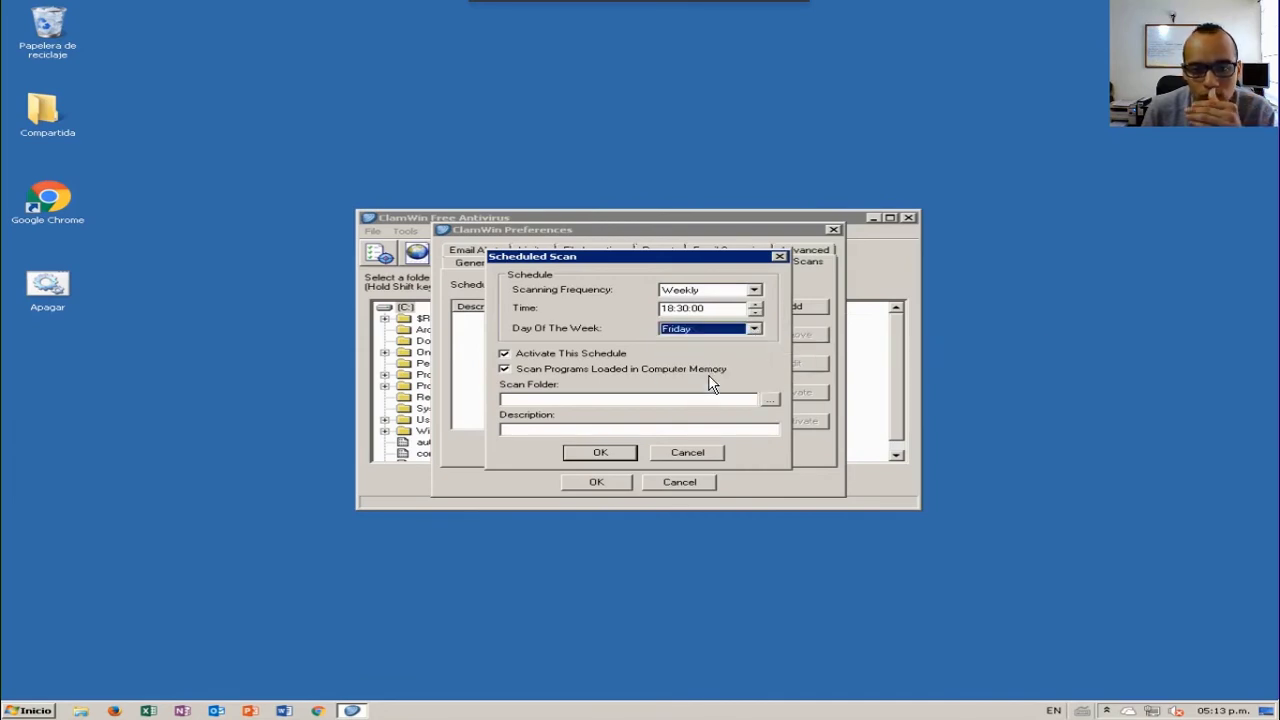
Step: Set the scheduled scan's time to 21:30:00
left_click(667, 309)
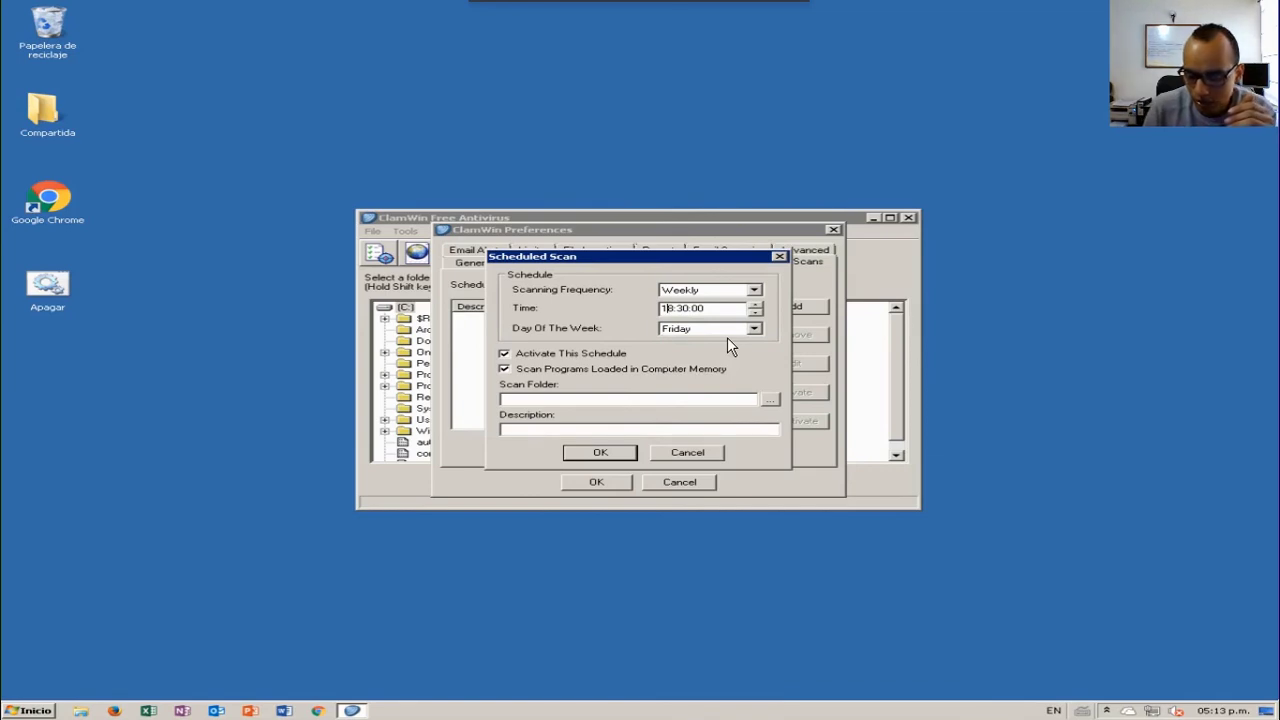
key("BackSpace")
type("0")
type("1")
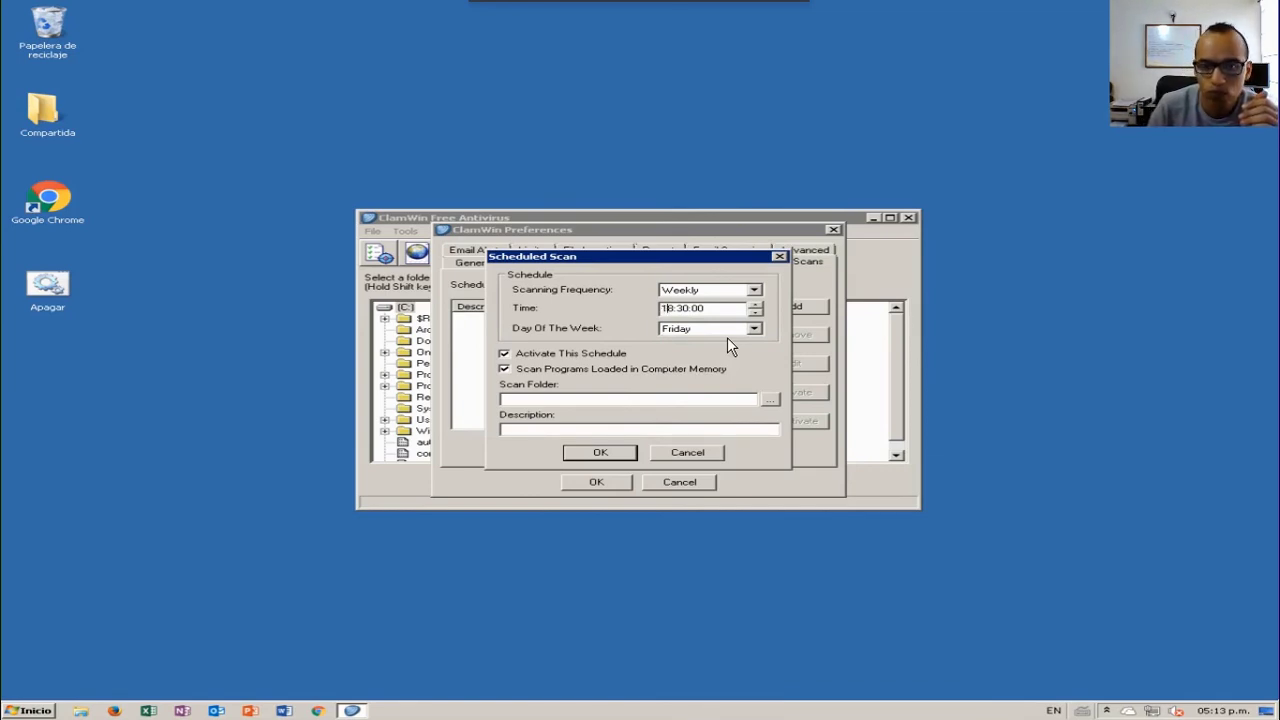
type("21")
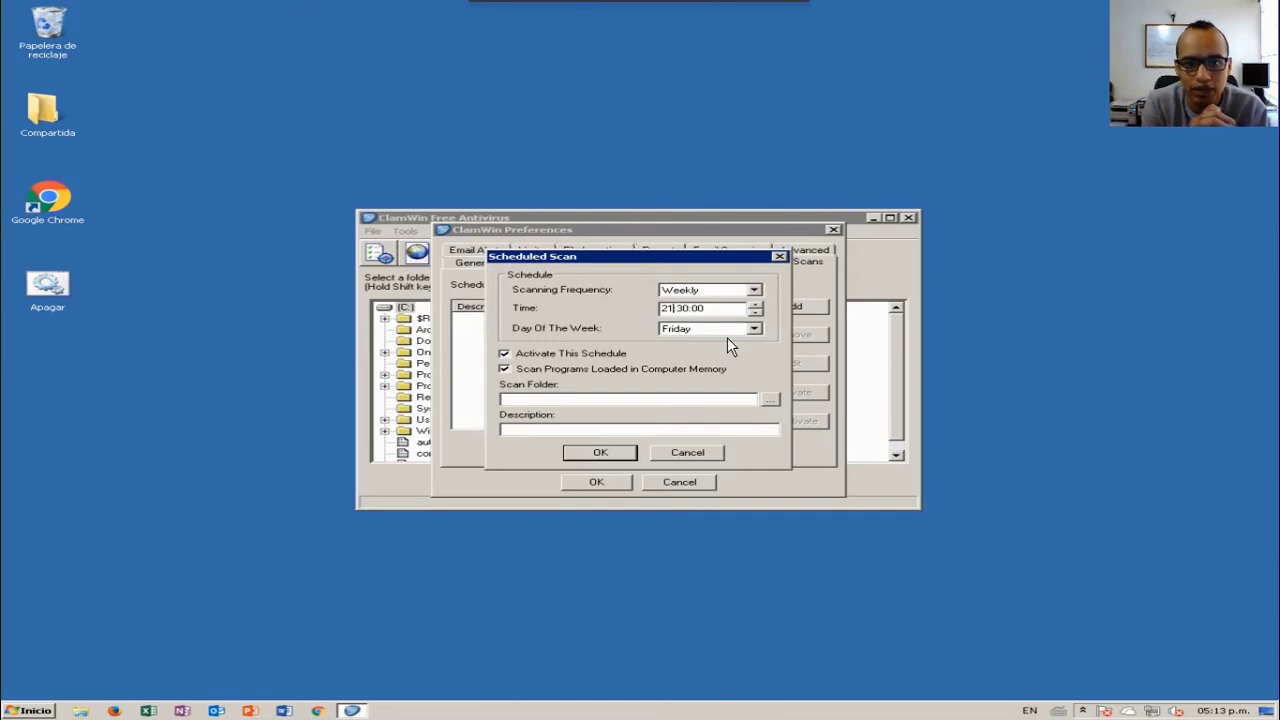
Step: Choose the Usuarios folder on Disco local (C:) as the folder for the scheduled scan
left_click(769, 399)
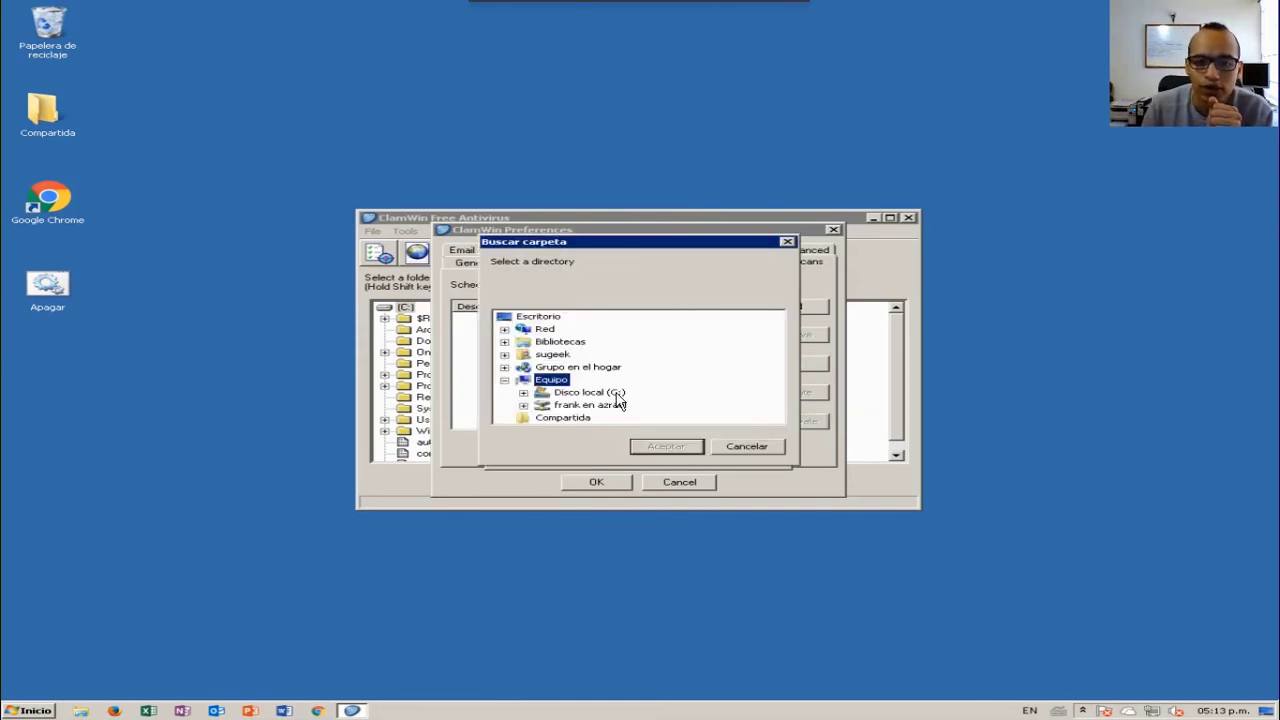
left_click(523, 393)
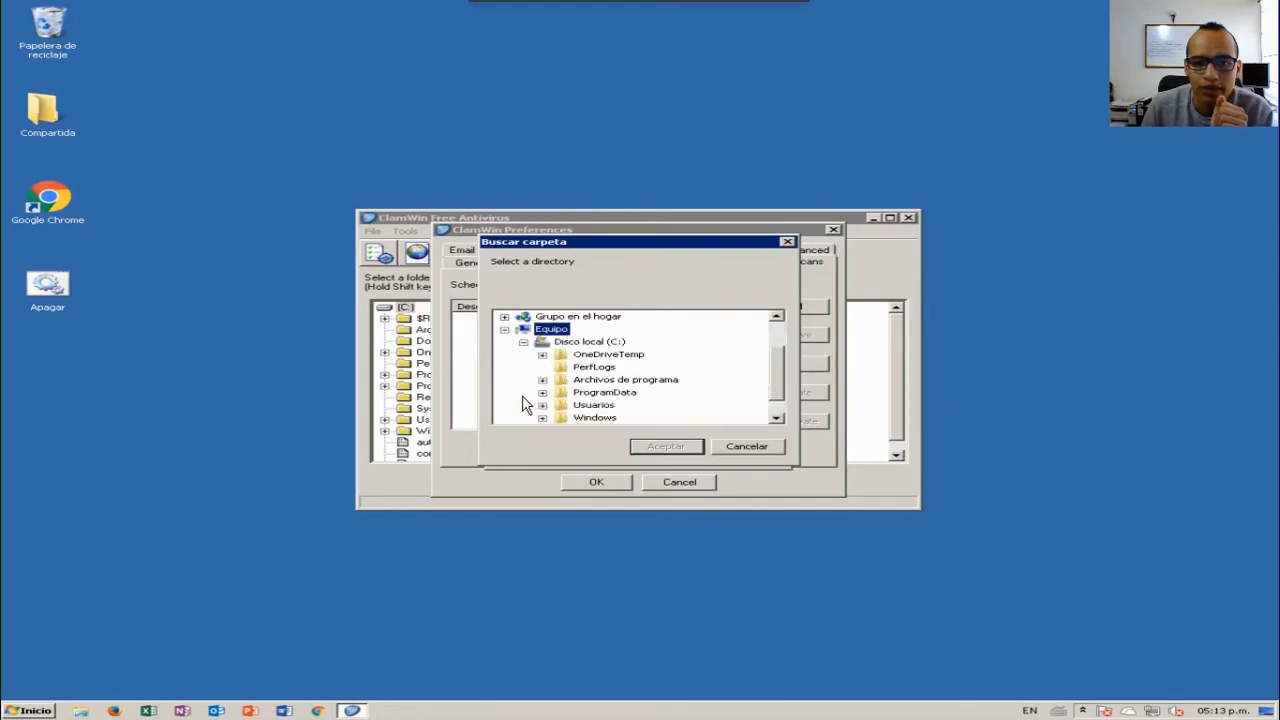
left_click(588, 405)
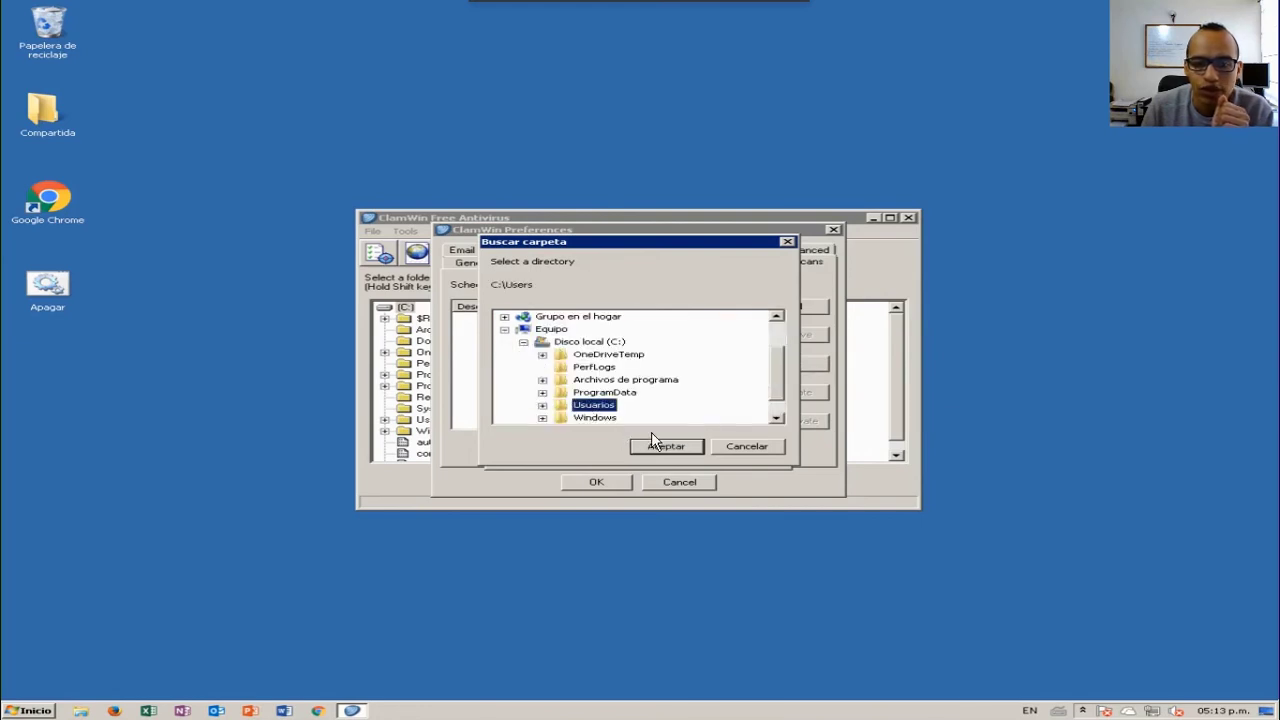
left_click(662, 446)
Step: Give the scheduled scan the description "User Scan" and save the schedule
left_click(601, 455)
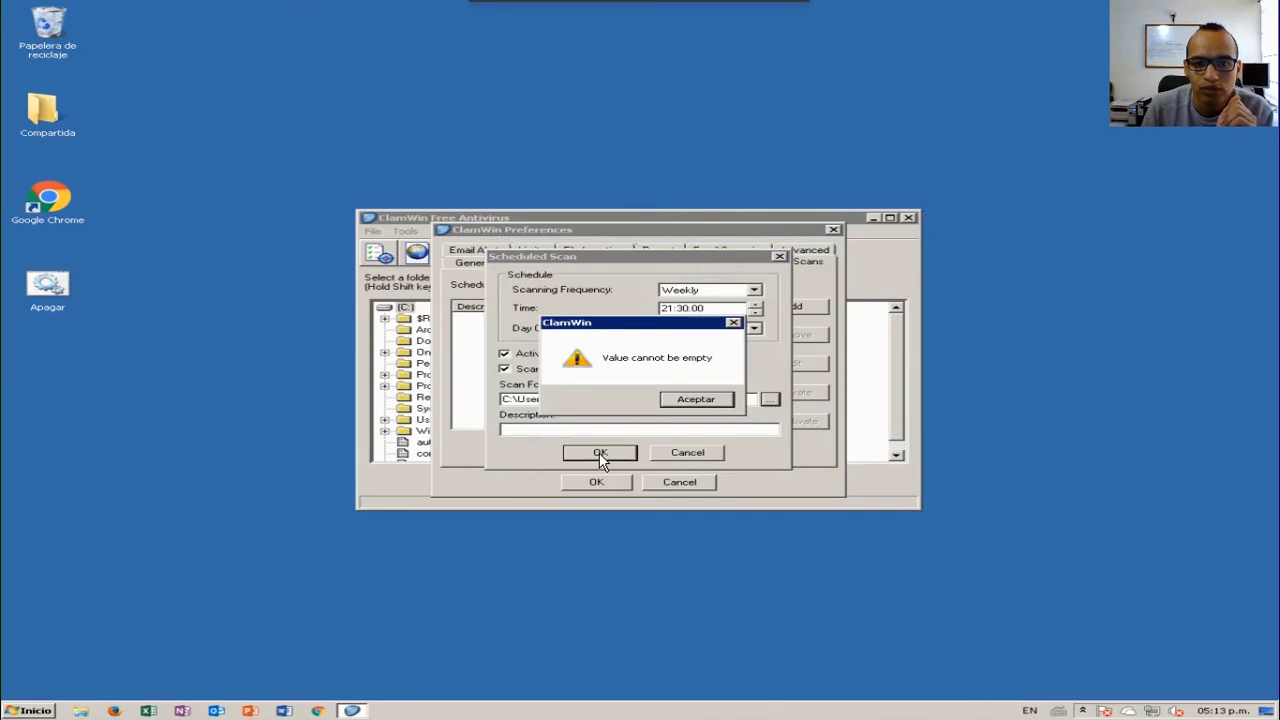
left_click(688, 406)
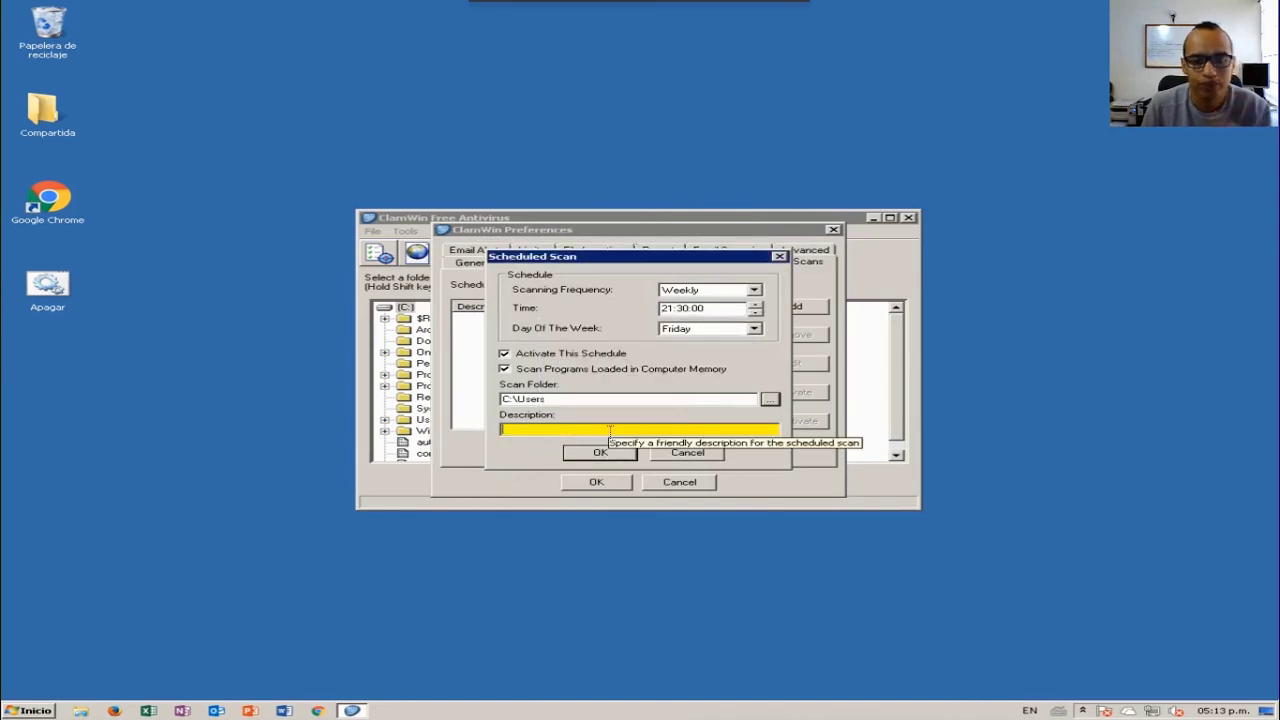
type("User Scan")
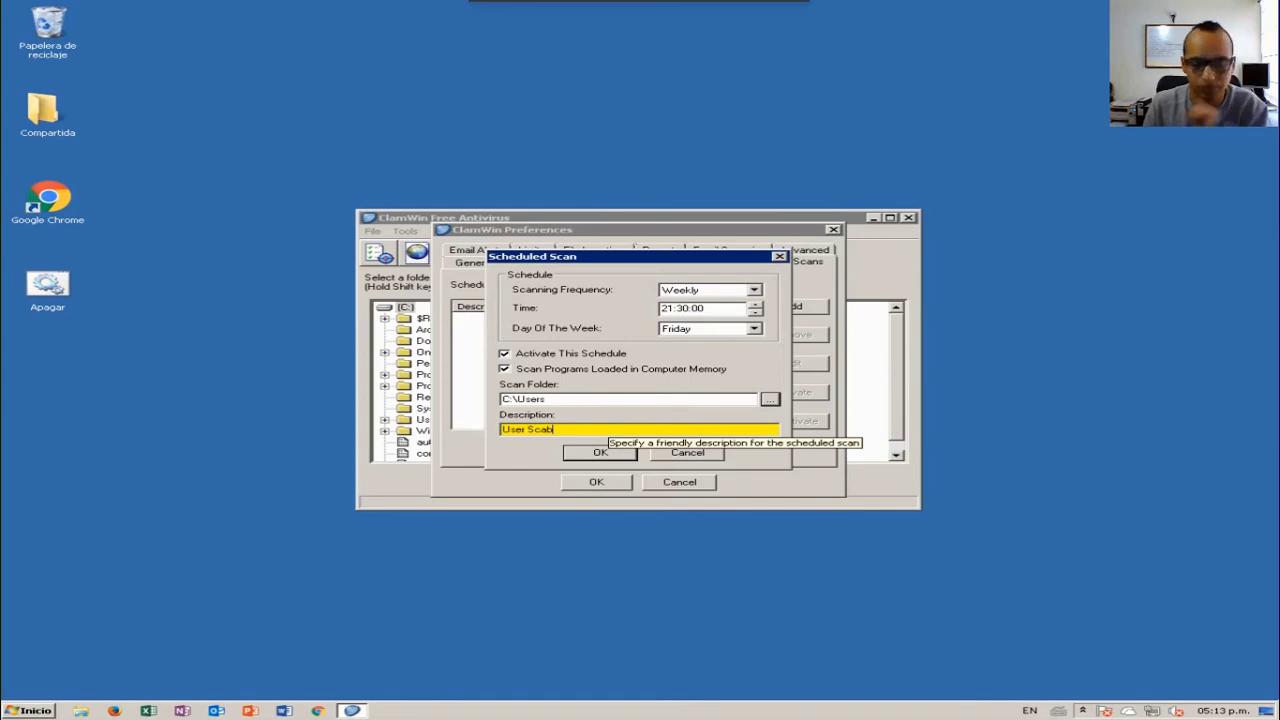
left_click(586, 455)
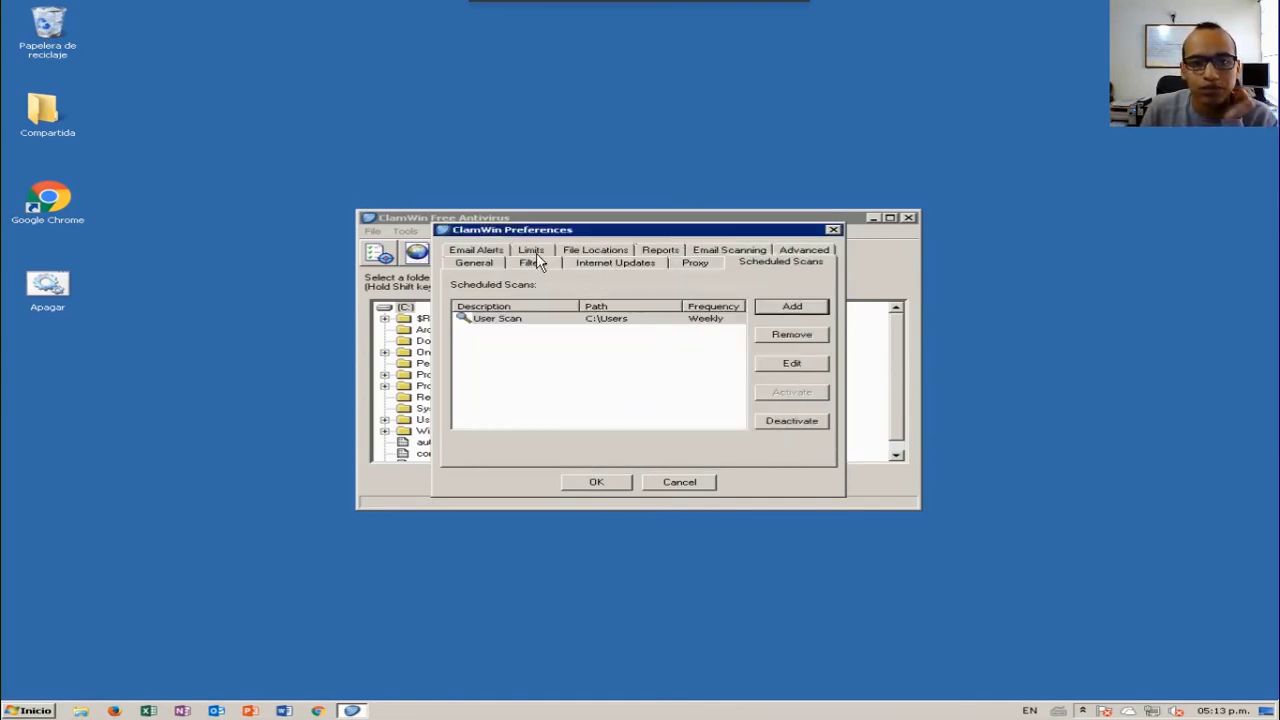
Step: Enable email alerts on virus detection, go through the SMTP connection and message detail fields, and disable the alerts again
left_click(486, 250)
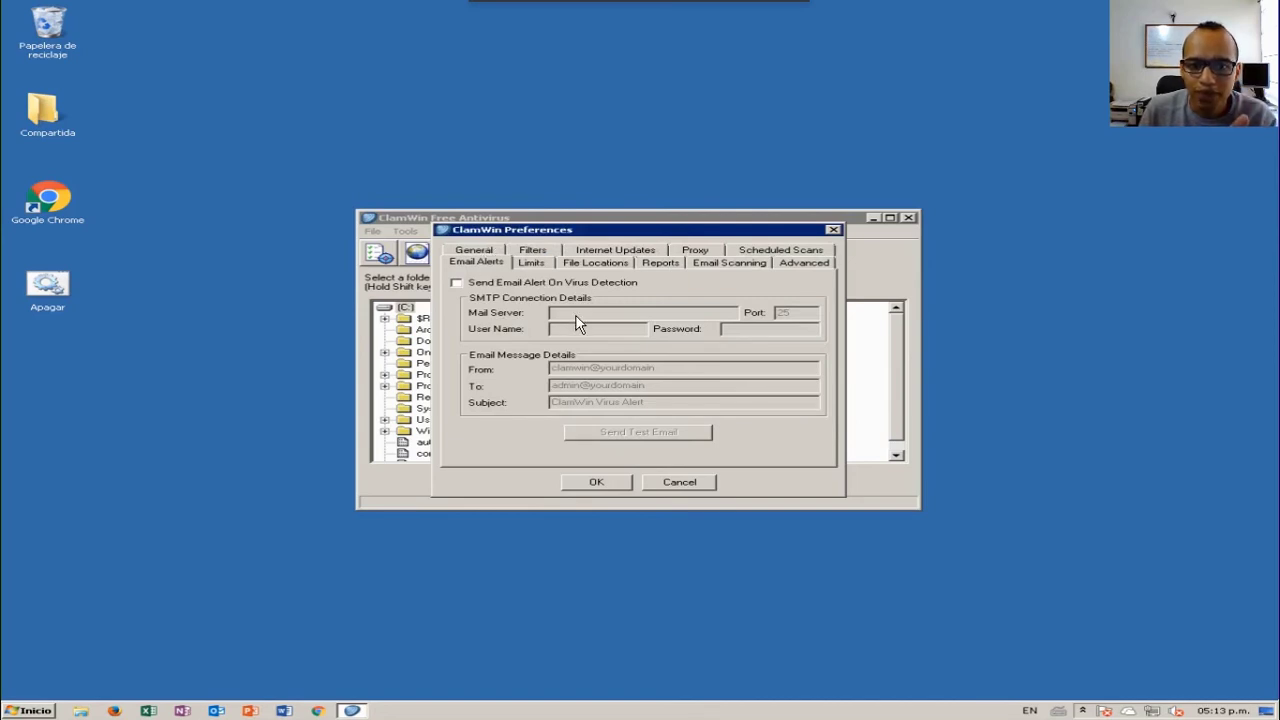
left_click(576, 281)
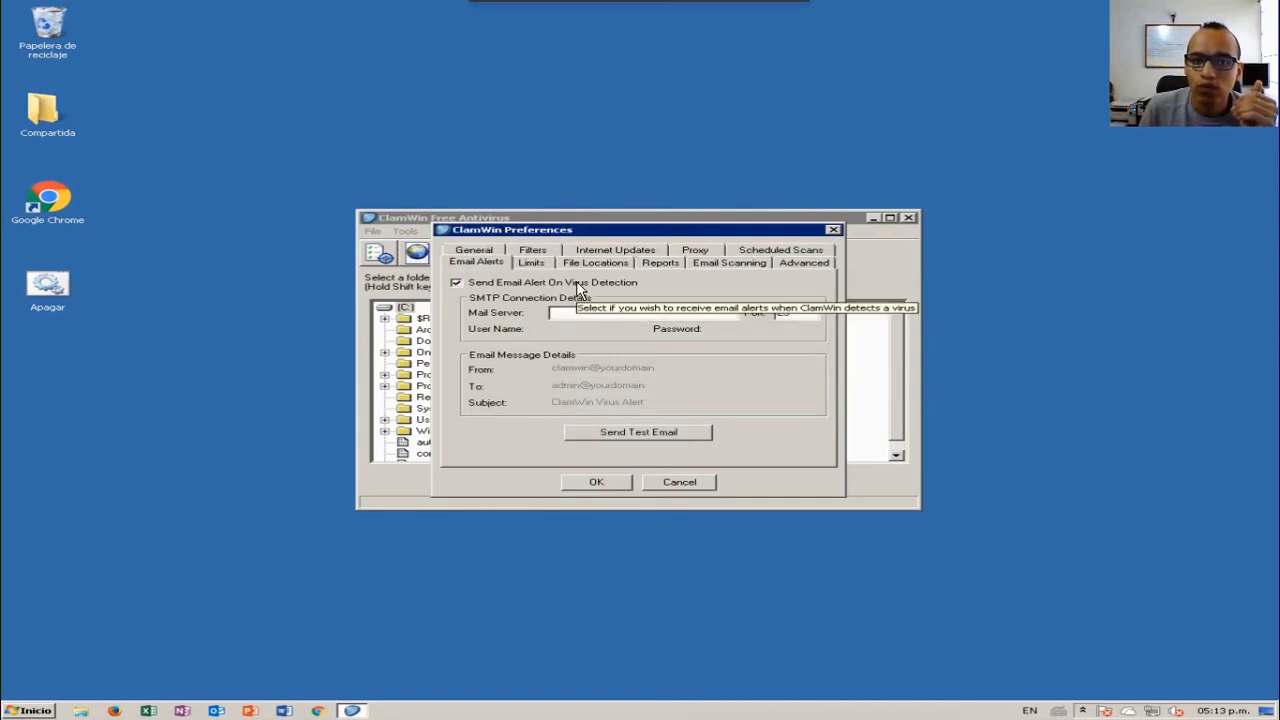
left_click(578, 313)
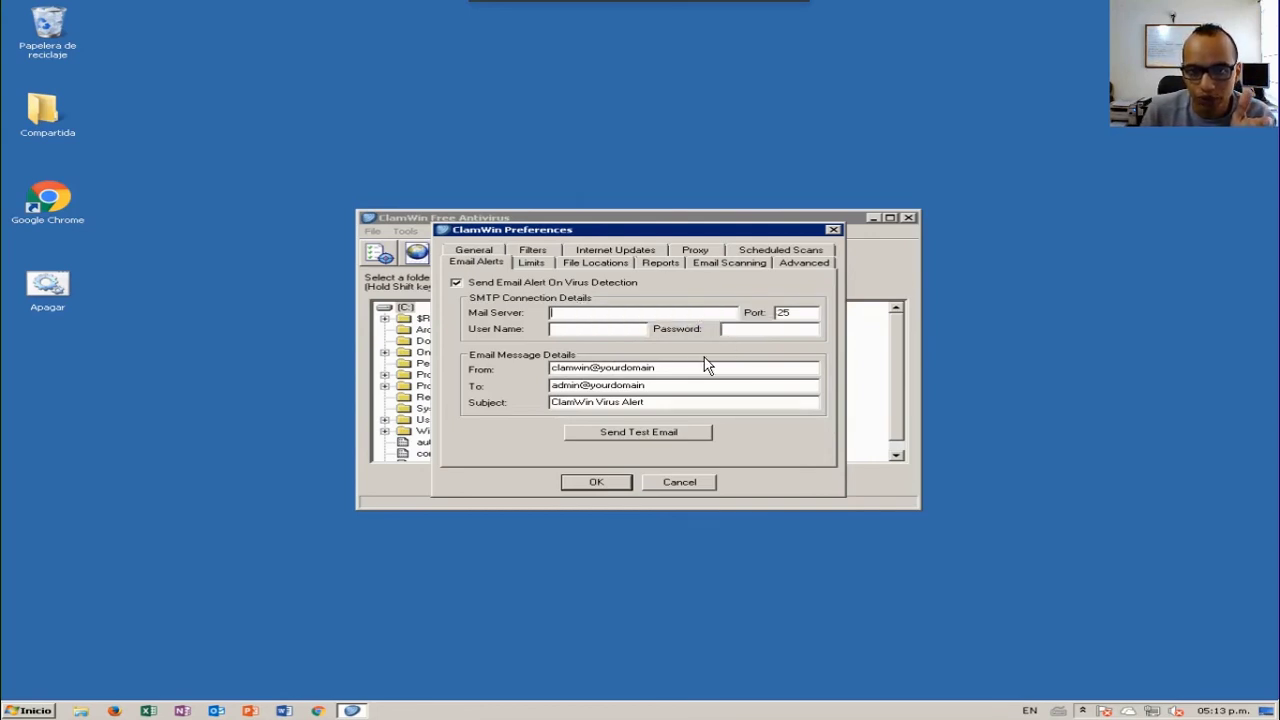
left_click(605, 329)
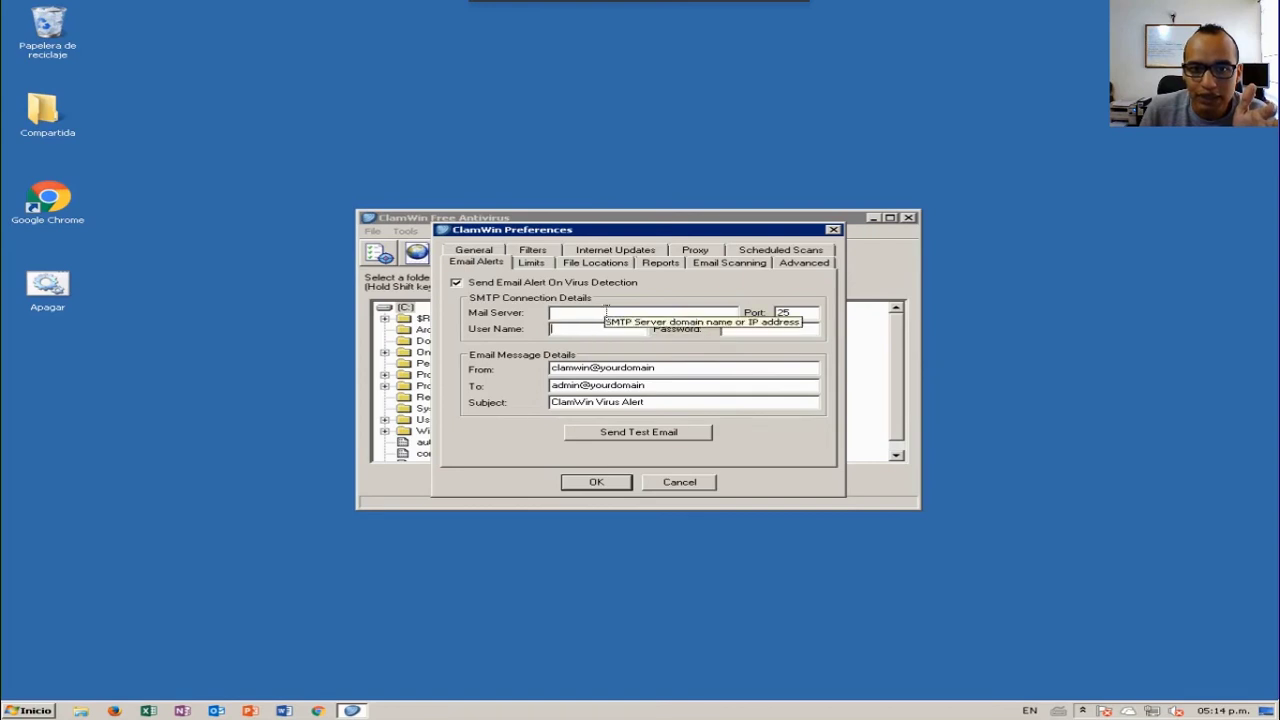
left_click(766, 329)
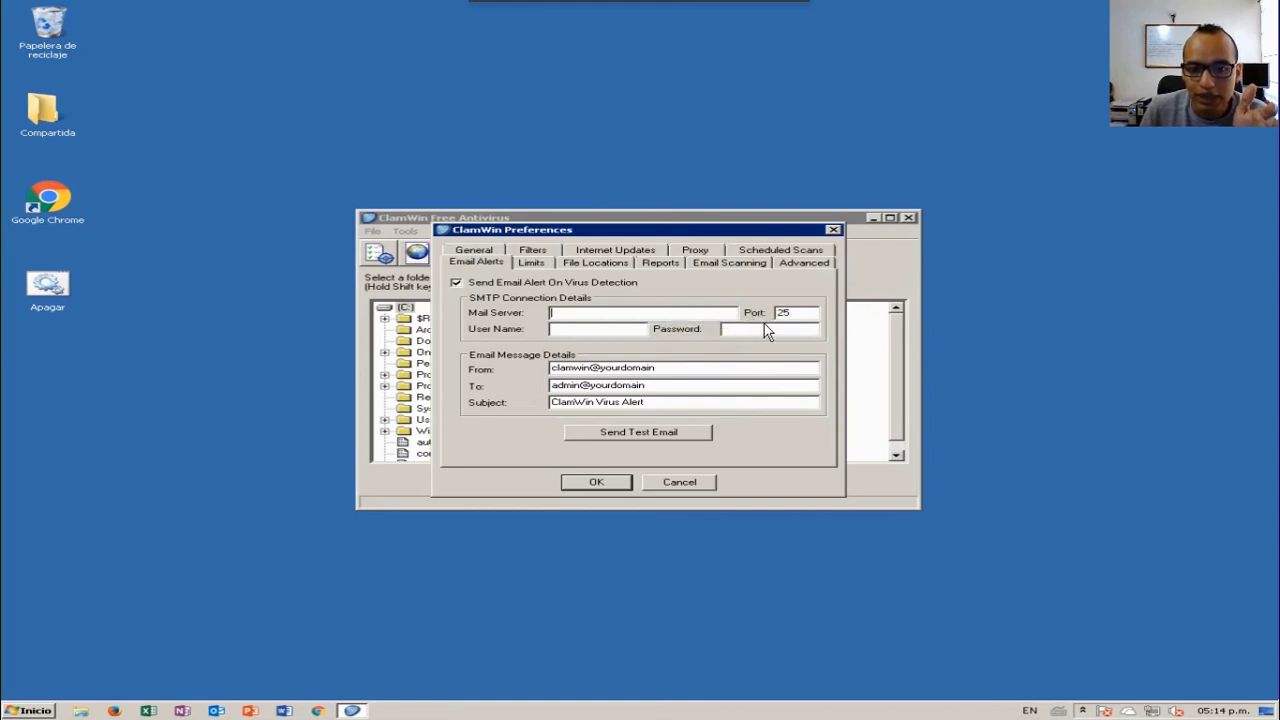
double_click(640, 369)
left_click(573, 386)
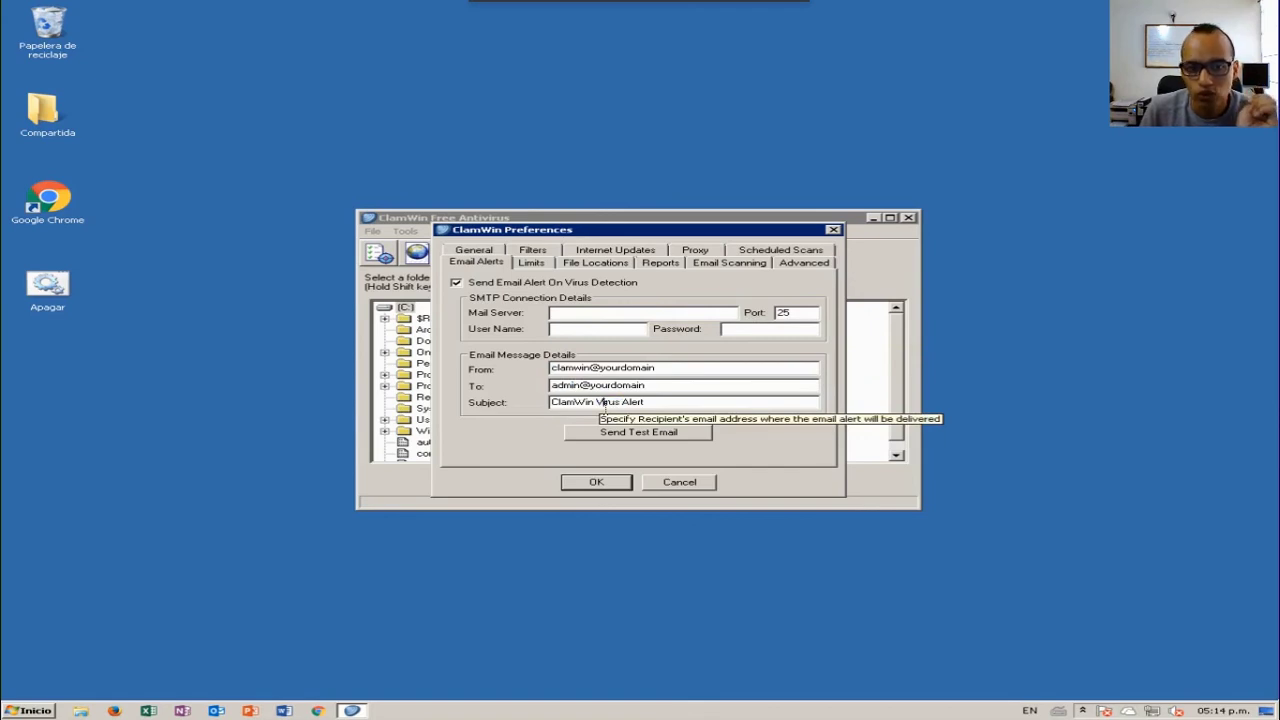
left_click(457, 284)
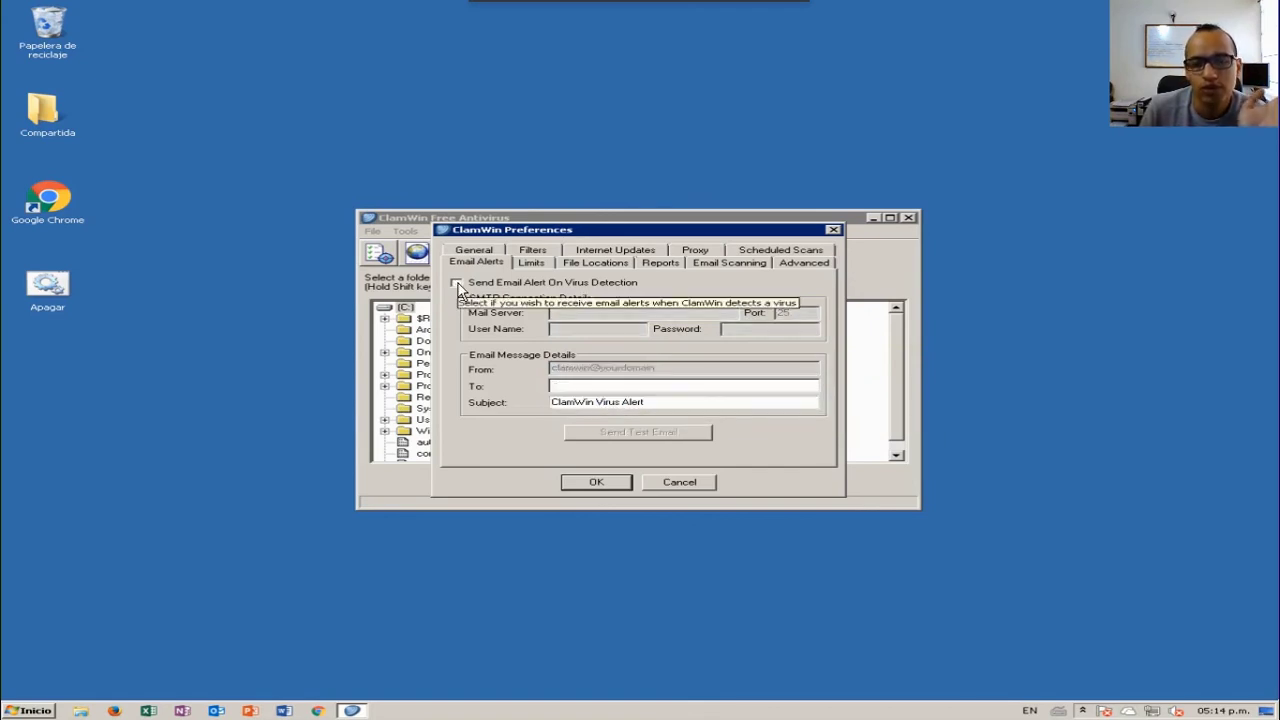
Step: In the scanning limits, set the maximum size of files to scan to 50 megabytes
left_click(531, 264)
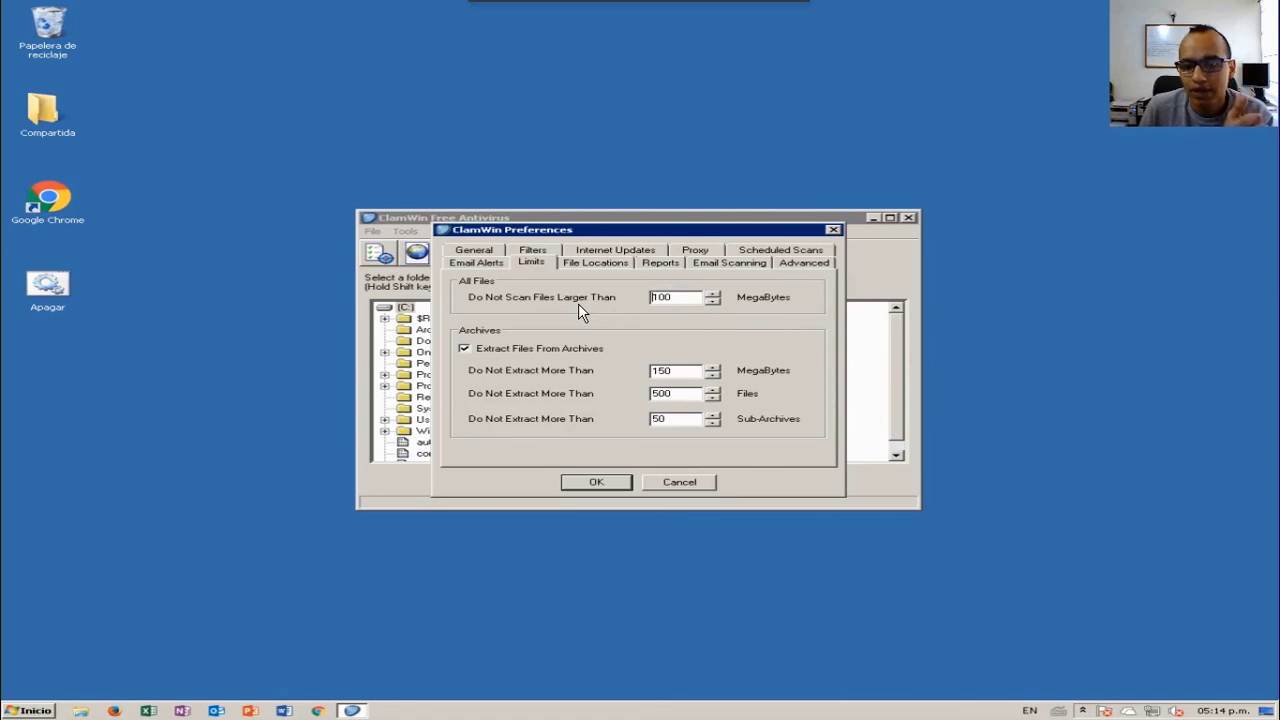
left_click_drag(669, 296, 620, 303)
type("50")
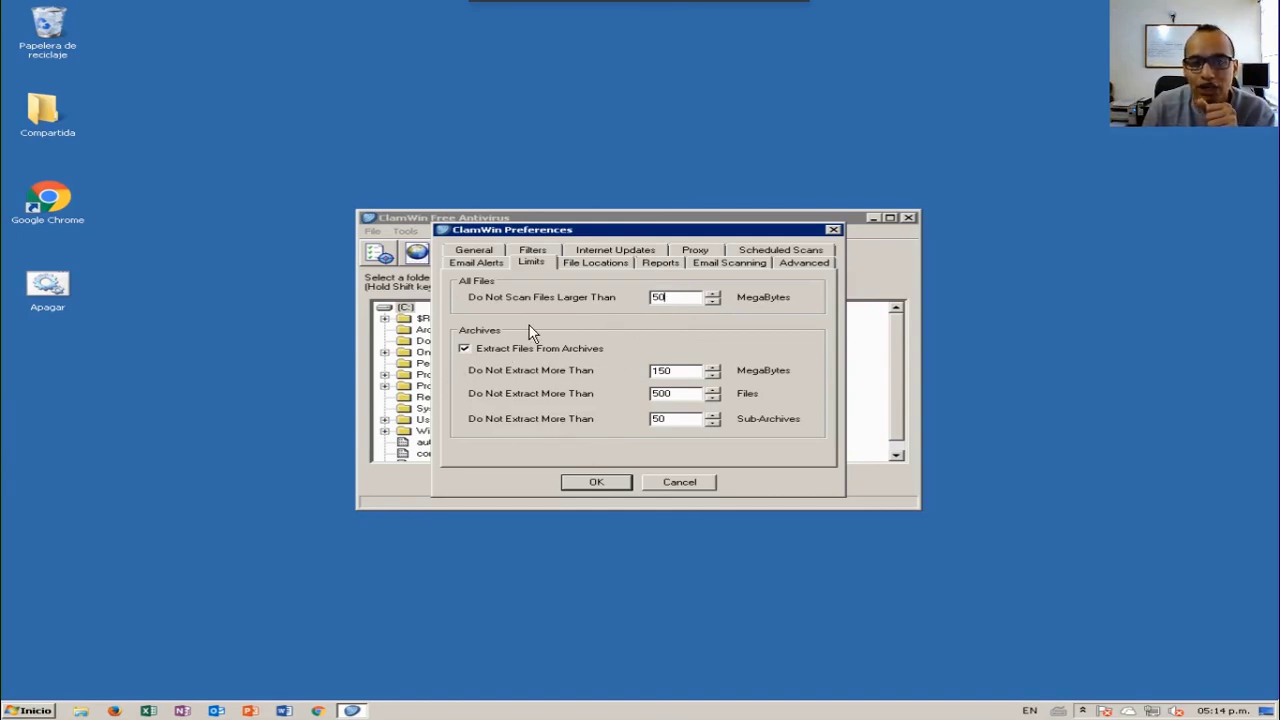
Step: Review the preferences for file locations, report files, Outlook email scanning, advanced options and scheduled scans
left_click(590, 266)
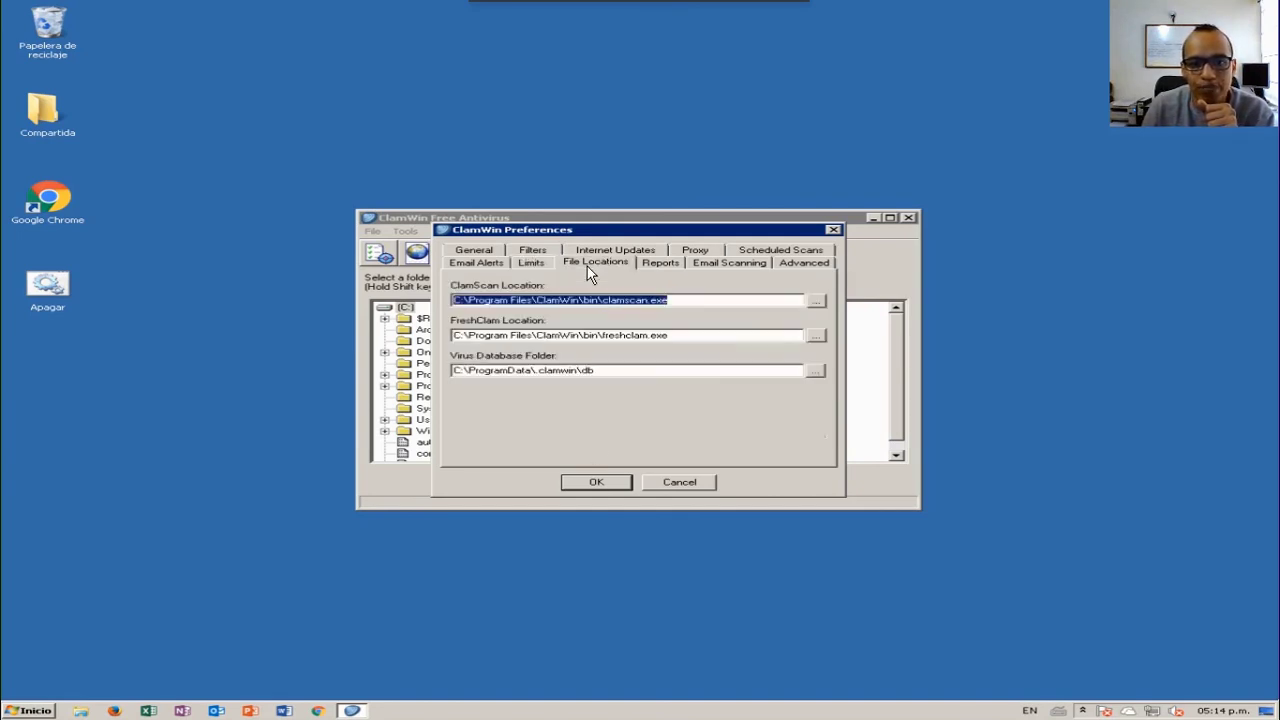
left_click(651, 255)
left_click(657, 247)
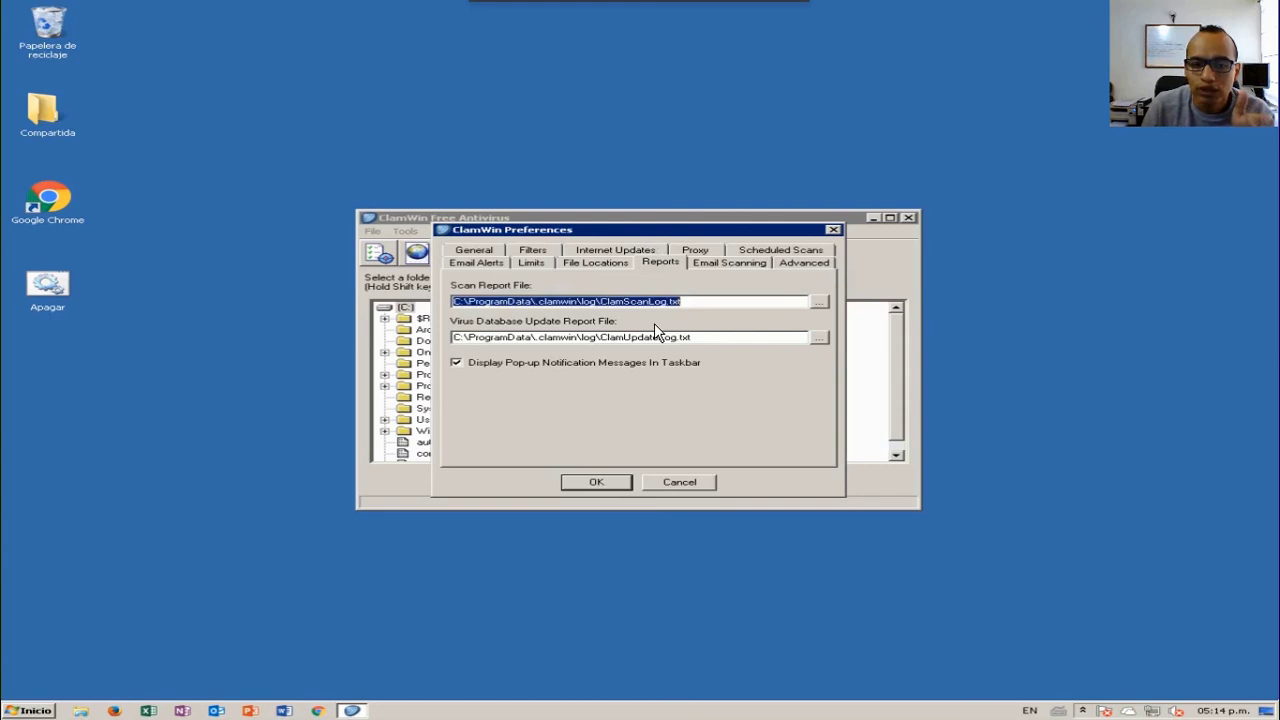
left_click(732, 264)
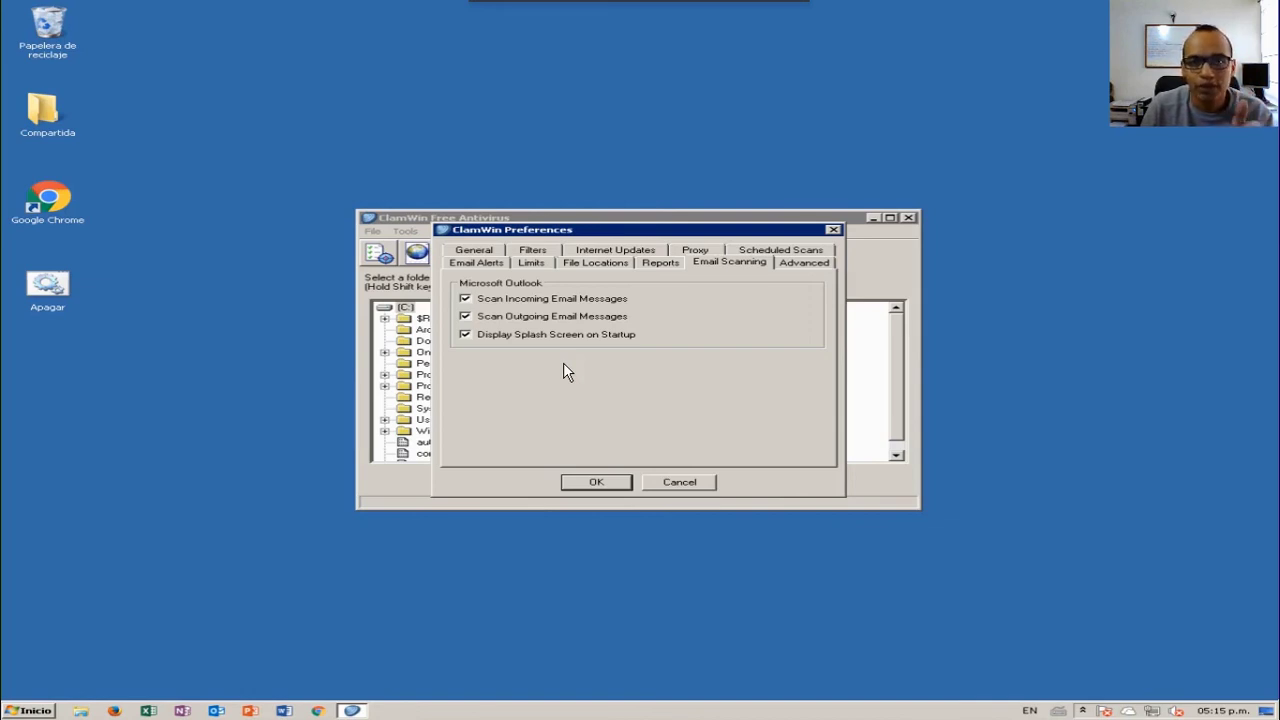
left_click(797, 265)
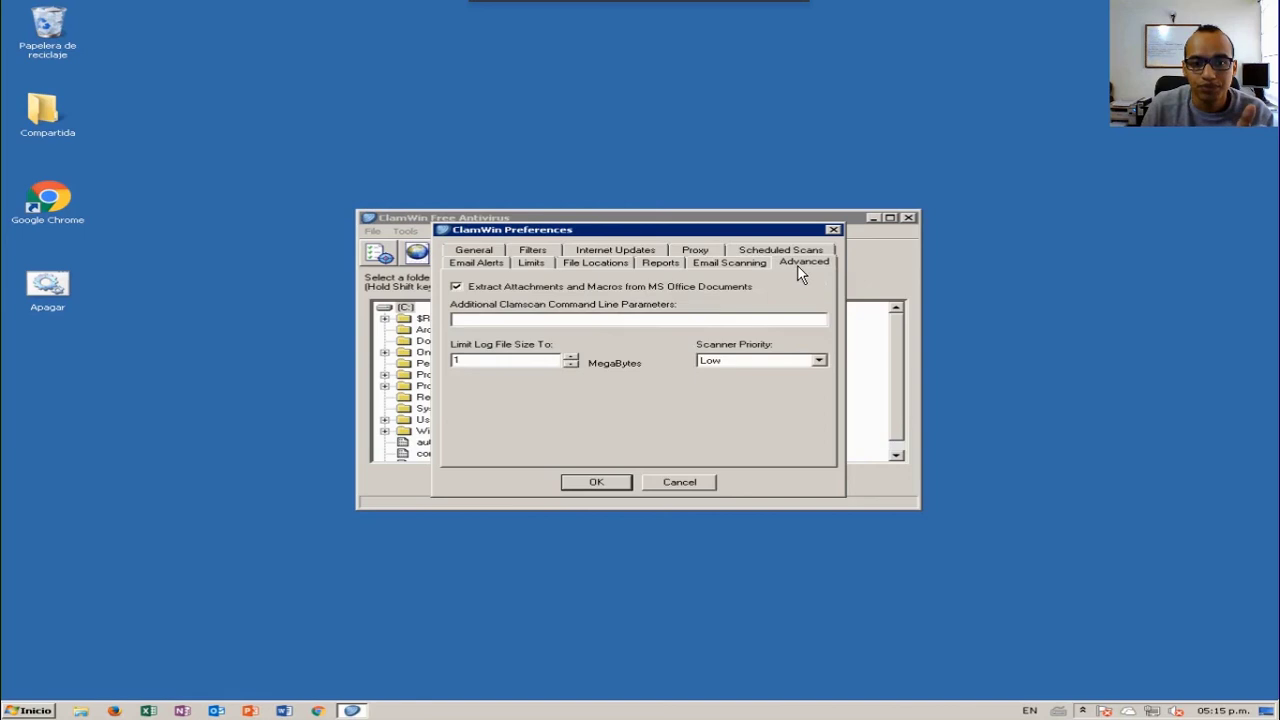
left_click(742, 263)
left_click(798, 254)
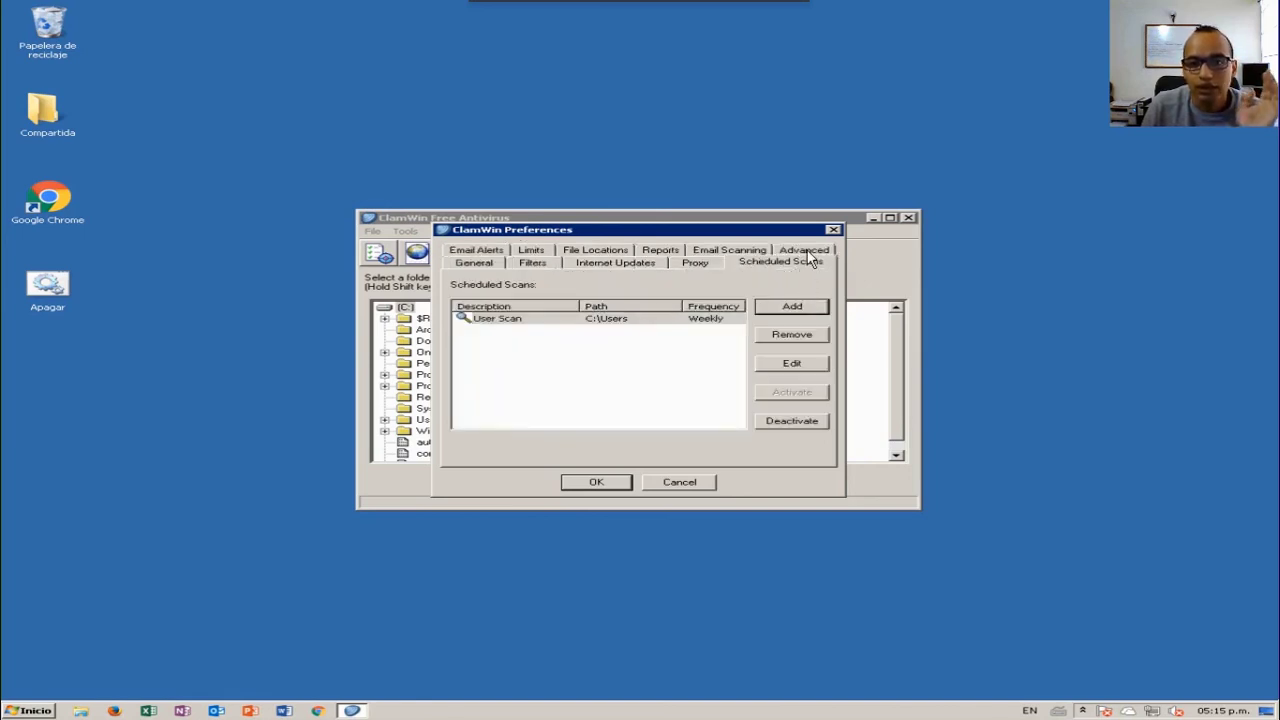
Step: Set the scanner priority to Normal in the advanced preferences and save all preferences
left_click(806, 252)
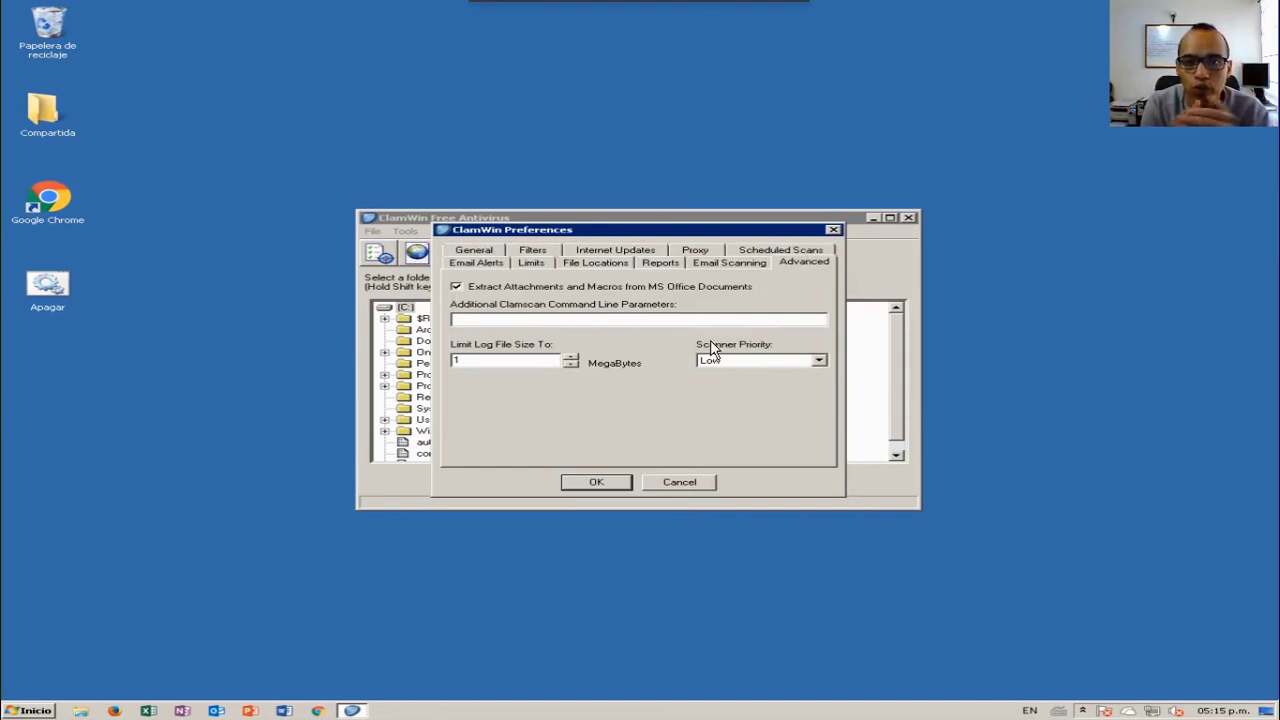
left_click(742, 362)
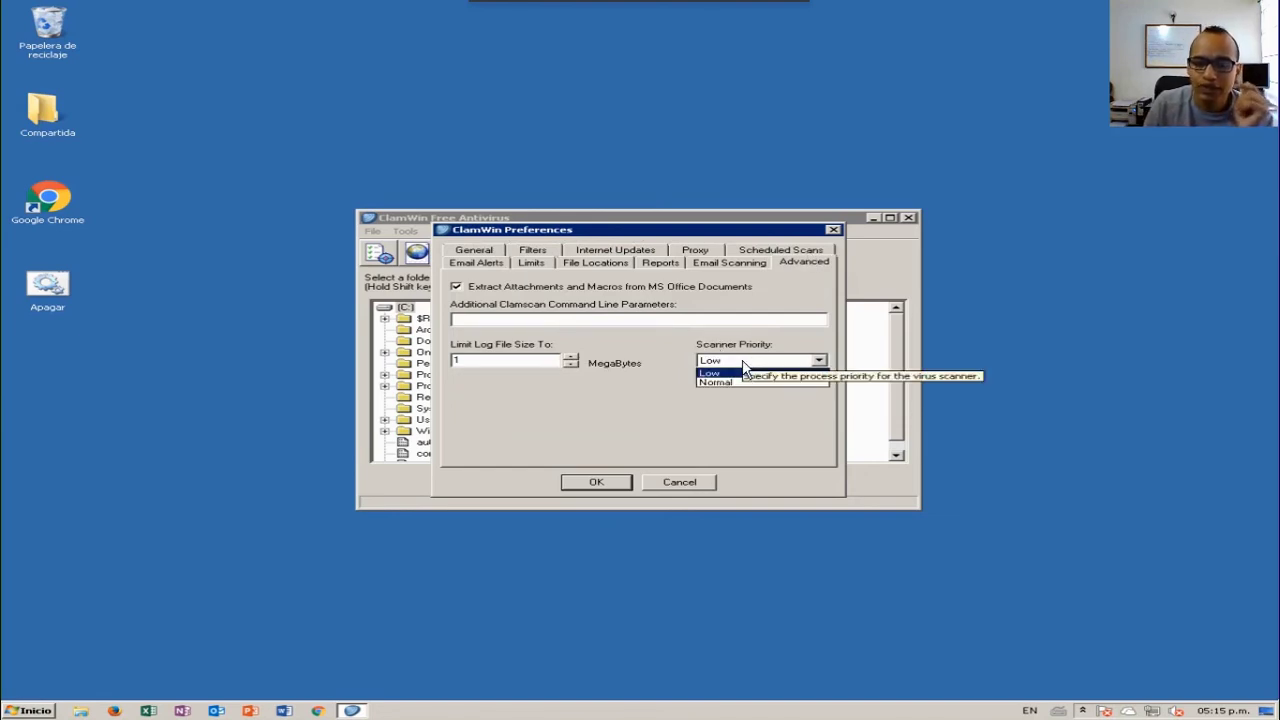
left_click(737, 382)
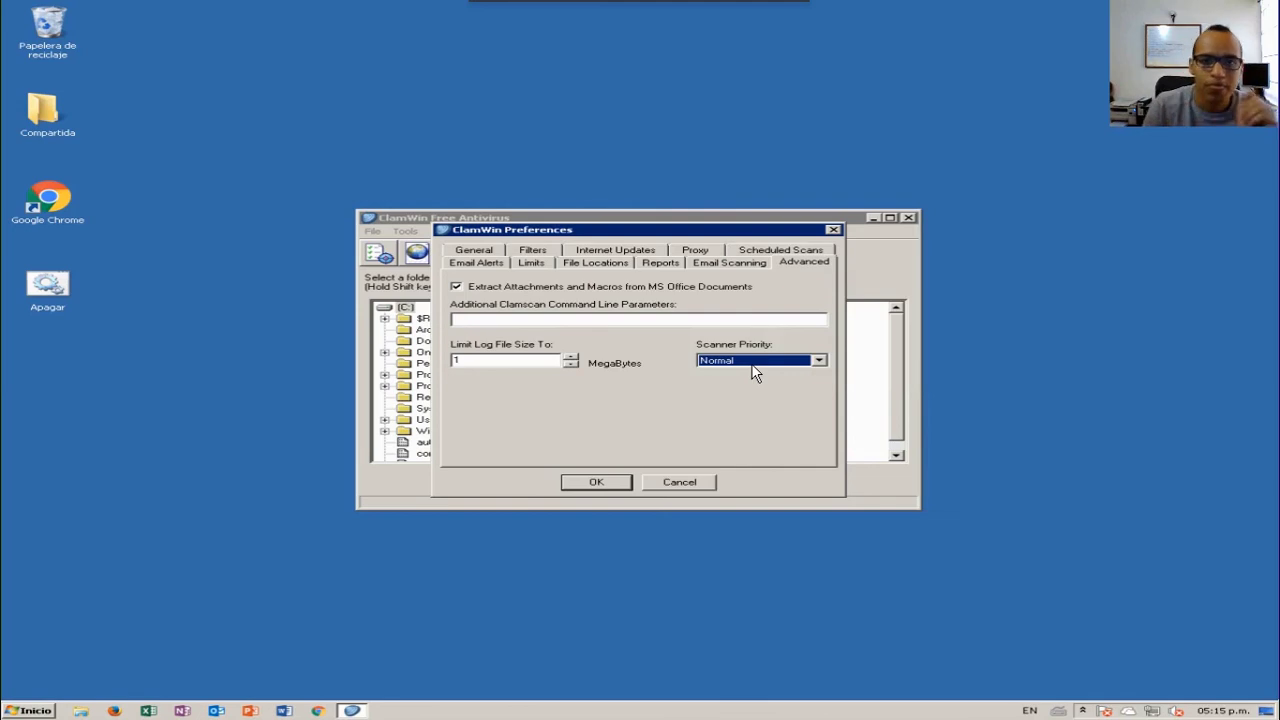
left_click(590, 482)
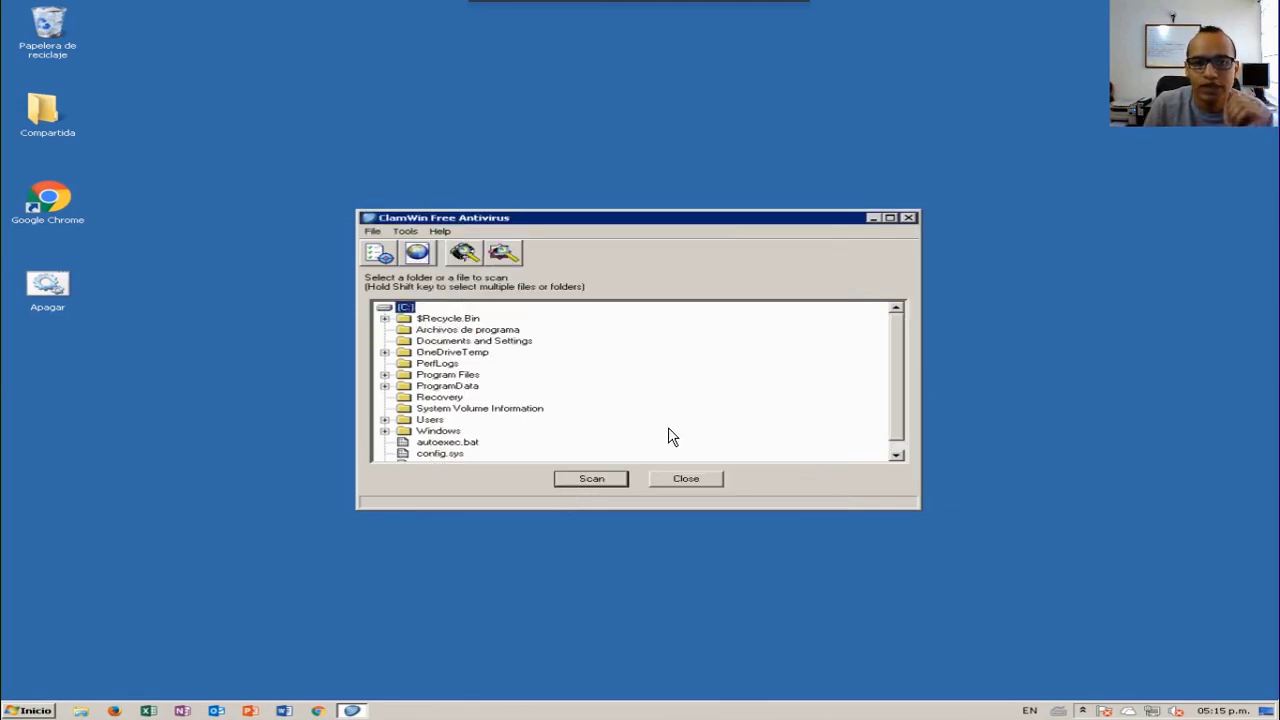
Step: Close the ClamWin main window and review the commands offered by its system tray icon, including the Scheduler options
left_click(687, 479)
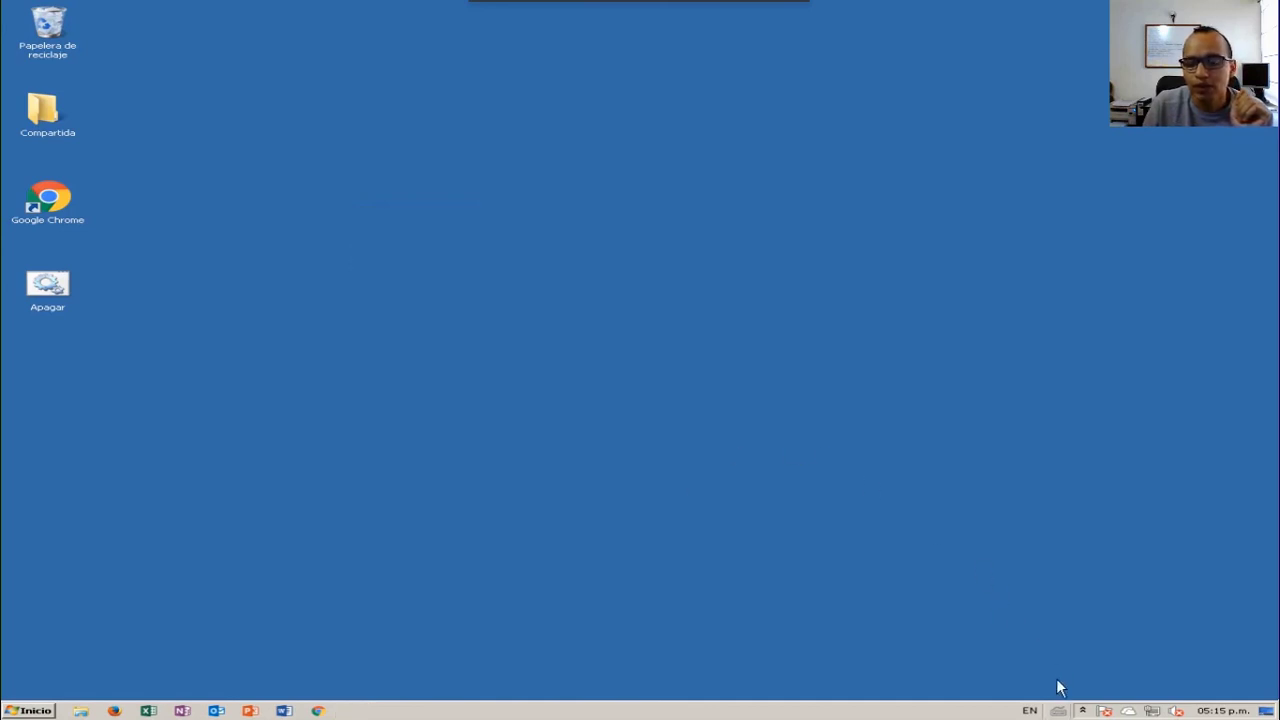
left_click(1082, 710)
right_click(1112, 657)
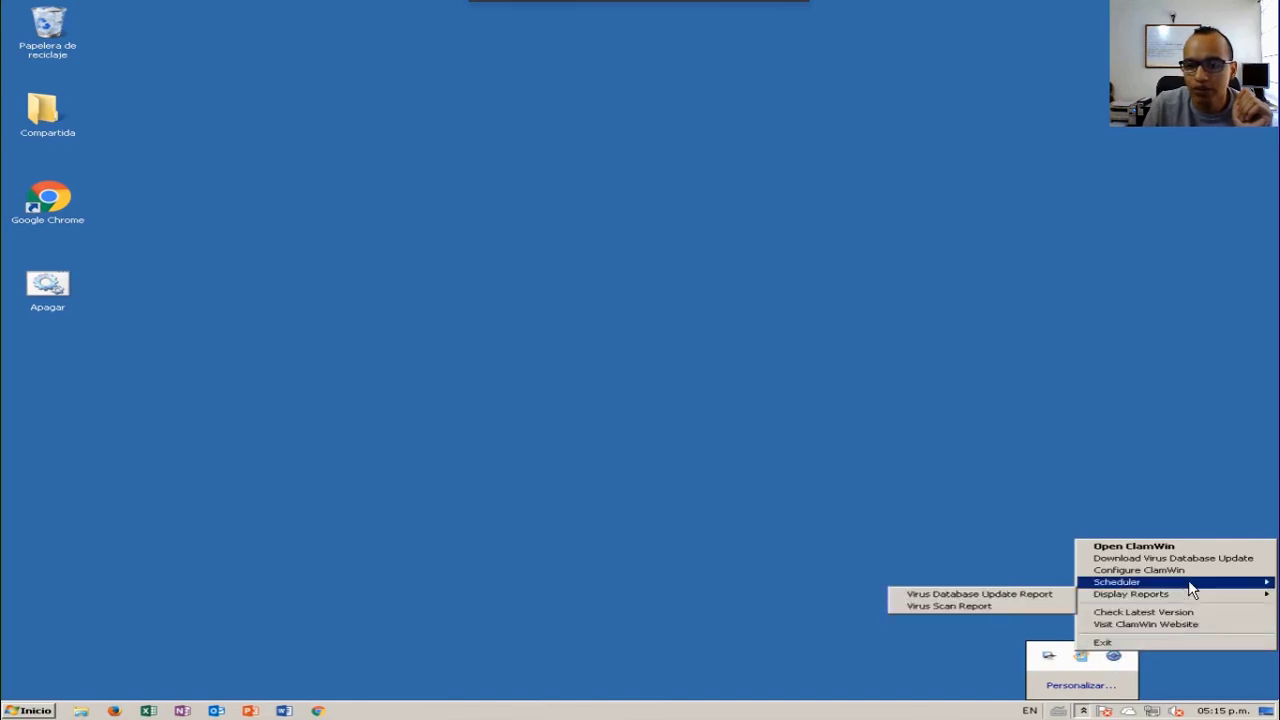
mouse_move(1189, 584)
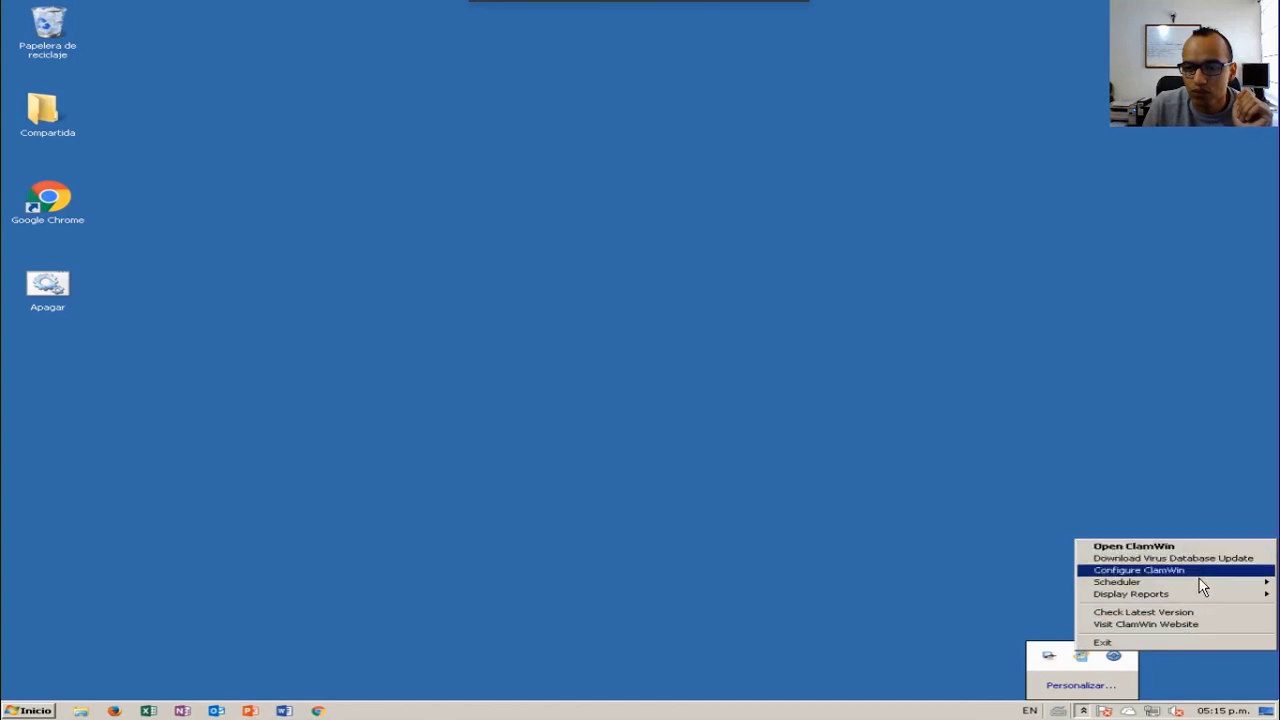
left_click(725, 586)
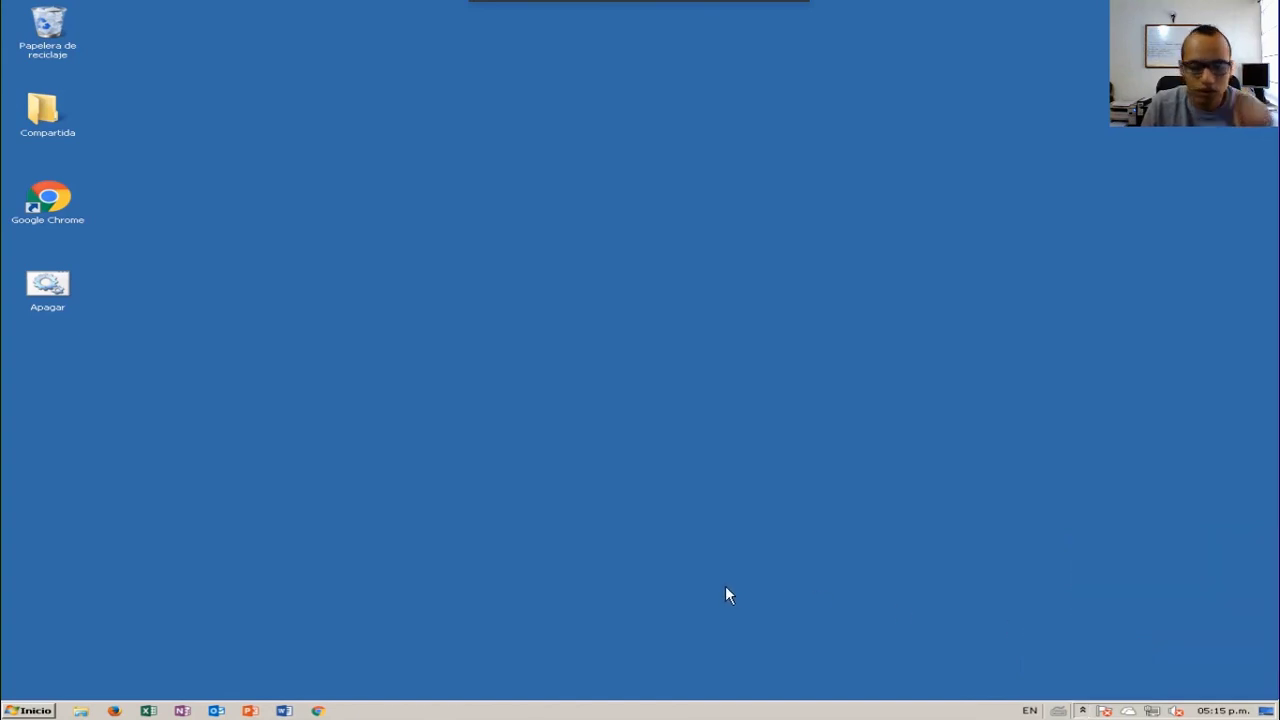
Step: Run taskmgr to examine the memory use of the ClamWin tray process, and close the task manager
key("super+r")
type("taskmgr")
key("Return")
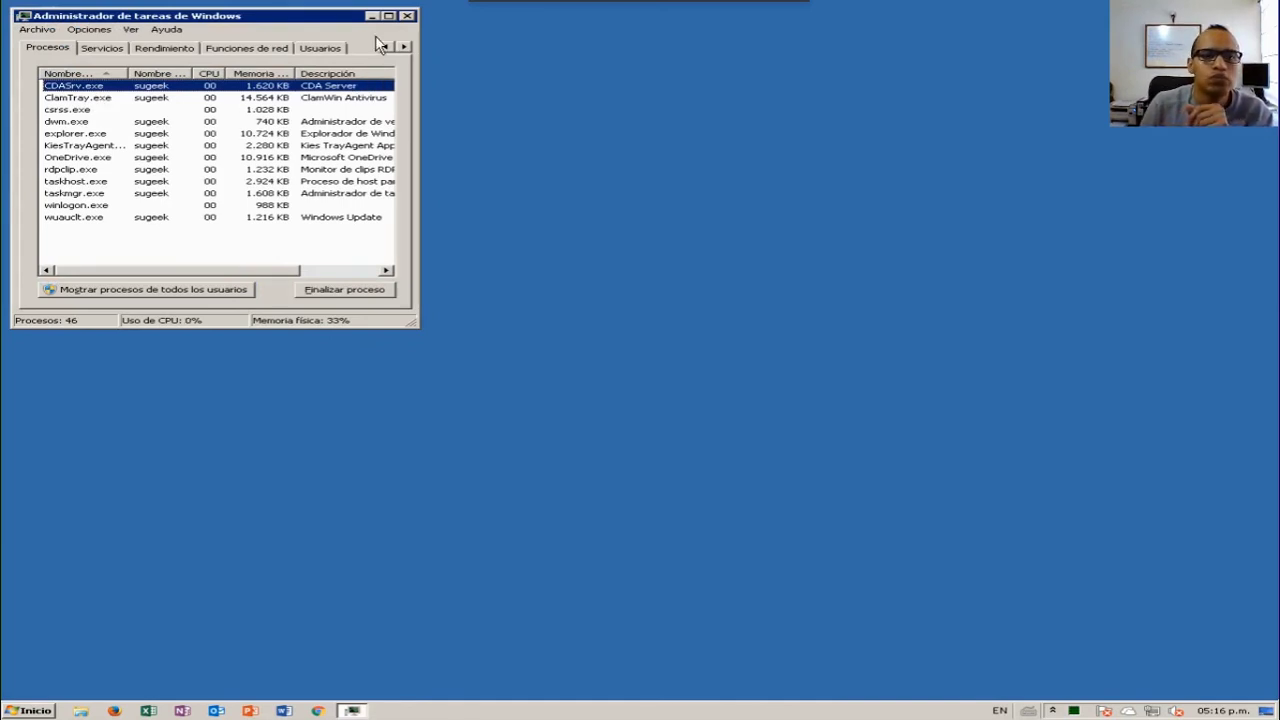
left_click(407, 16)
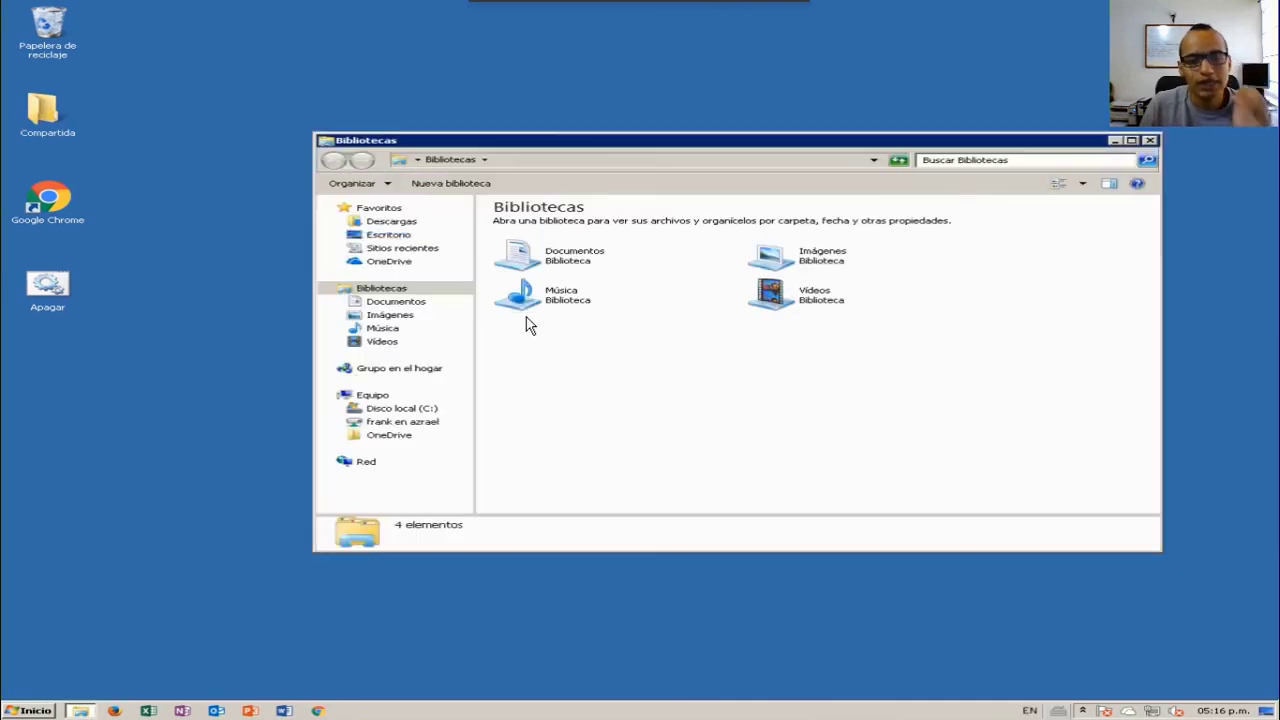
Step: Open the Descargas folder in the file explorer
left_click(398, 224)
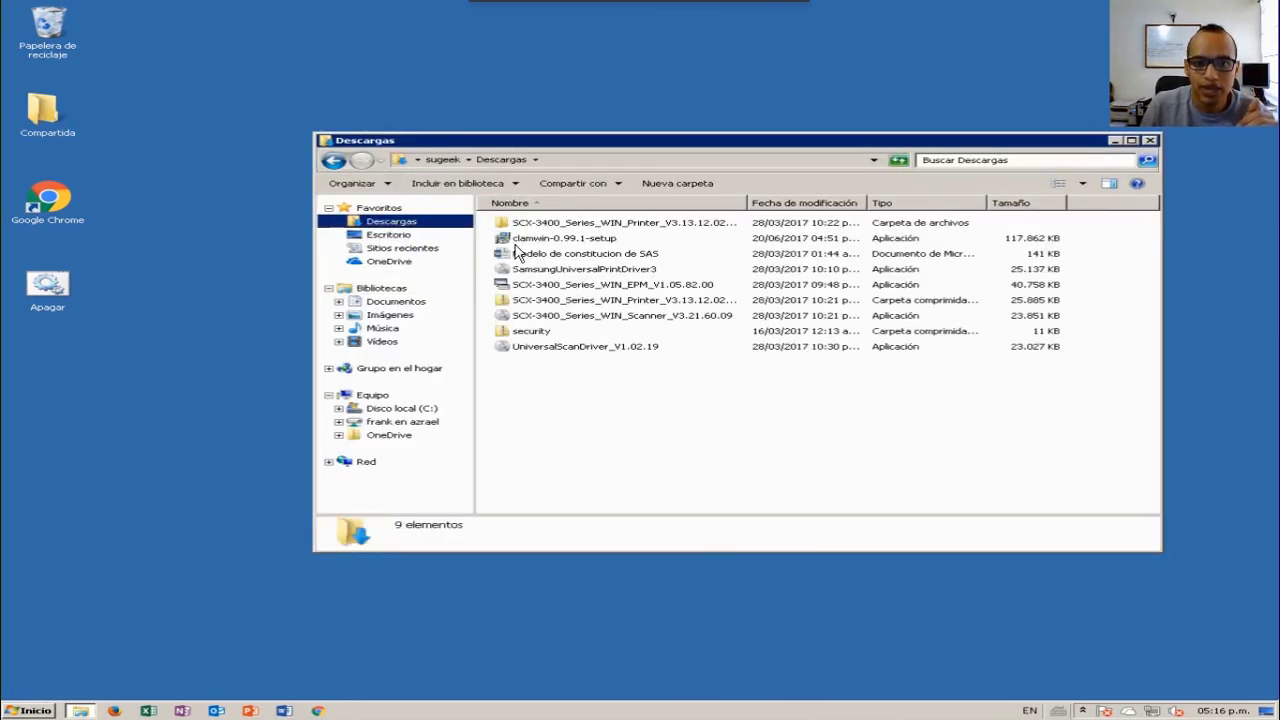